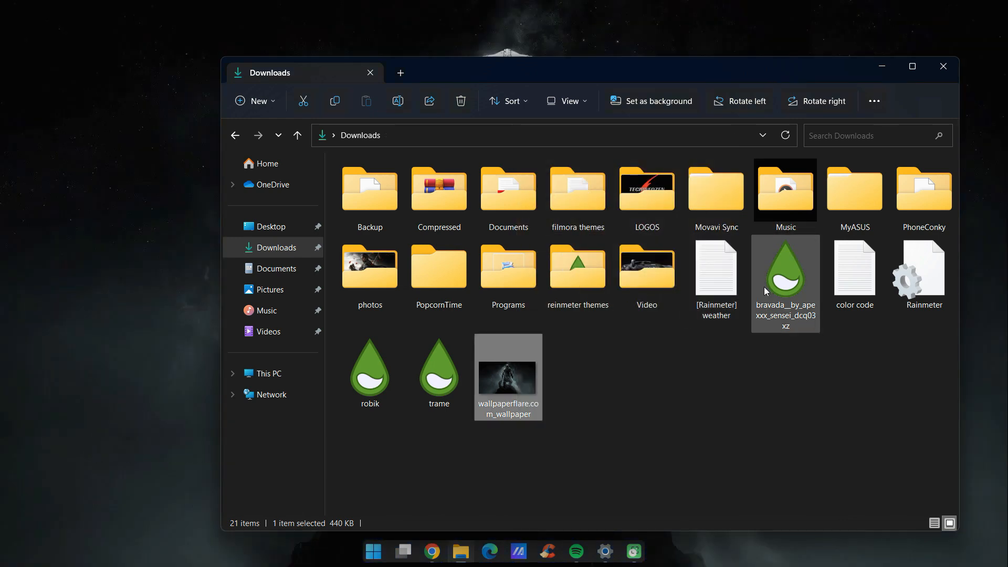
Preview the Bravada, Trame and Robik skin packages without installing them, and close the Downloads window
double_click(779, 286)
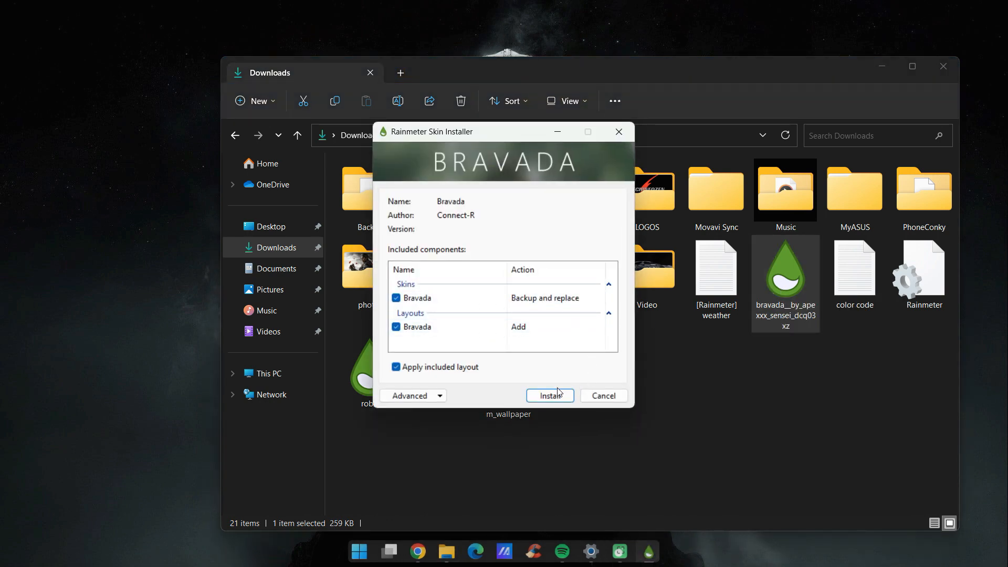
click(605, 395)
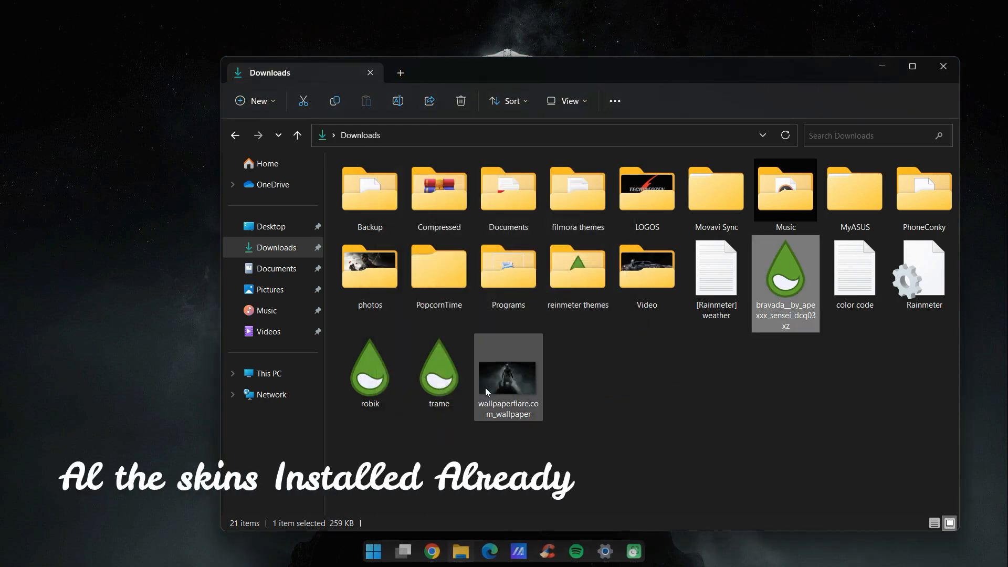
double_click(439, 373)
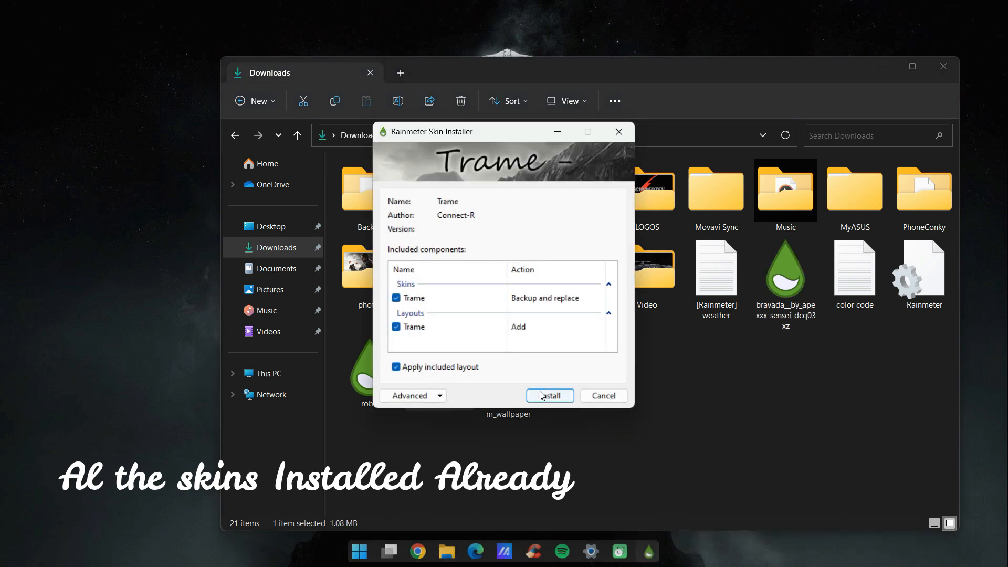
click(604, 395)
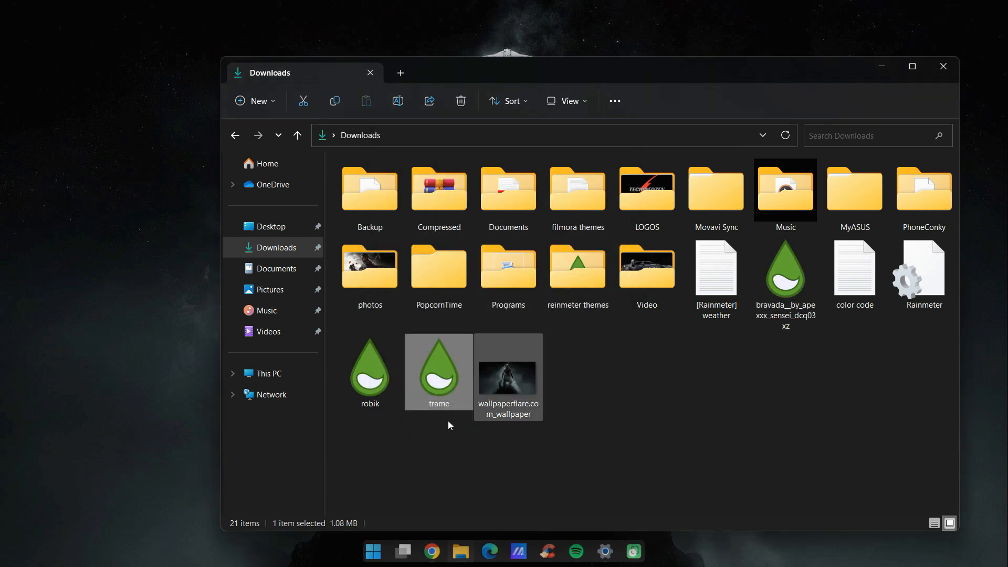
double_click(369, 387)
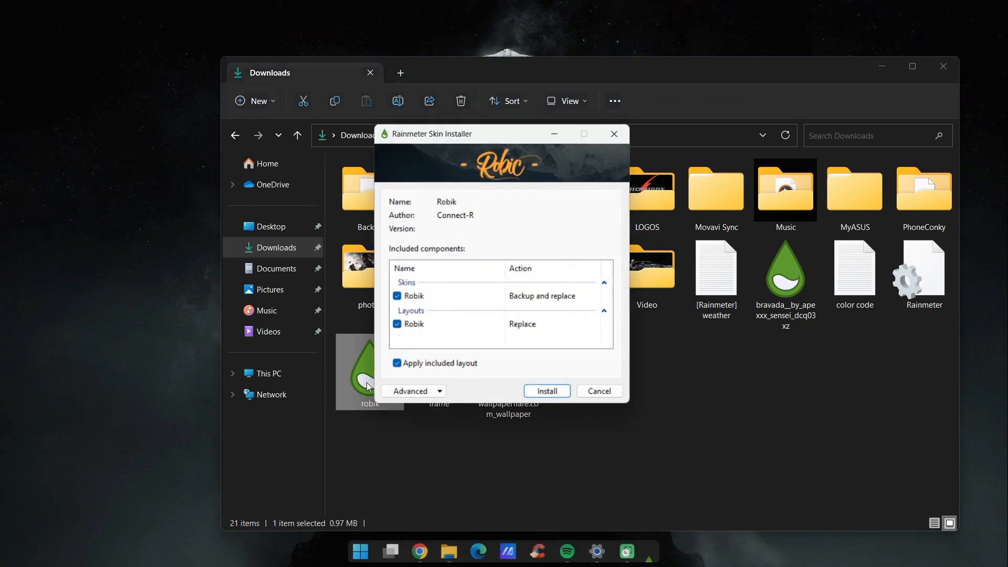
click(604, 395)
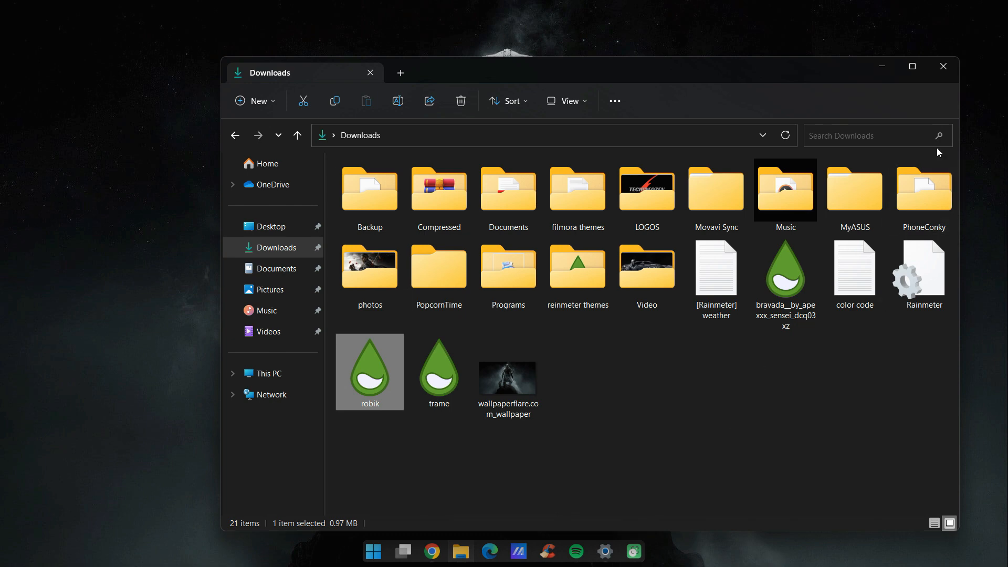
click(941, 62)
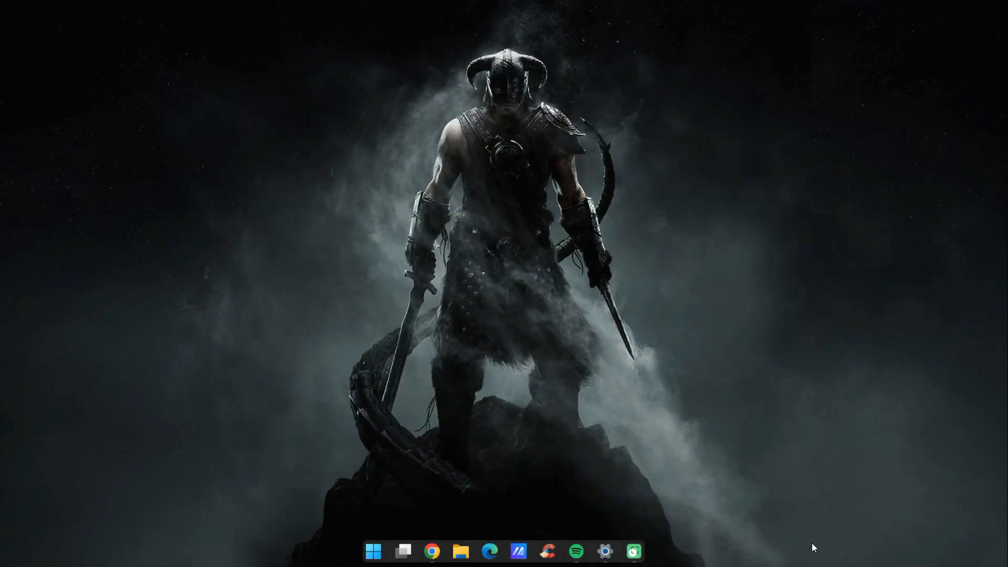
Open the Rainmeter skin management window
mouse_move(900, 548)
click(878, 551)
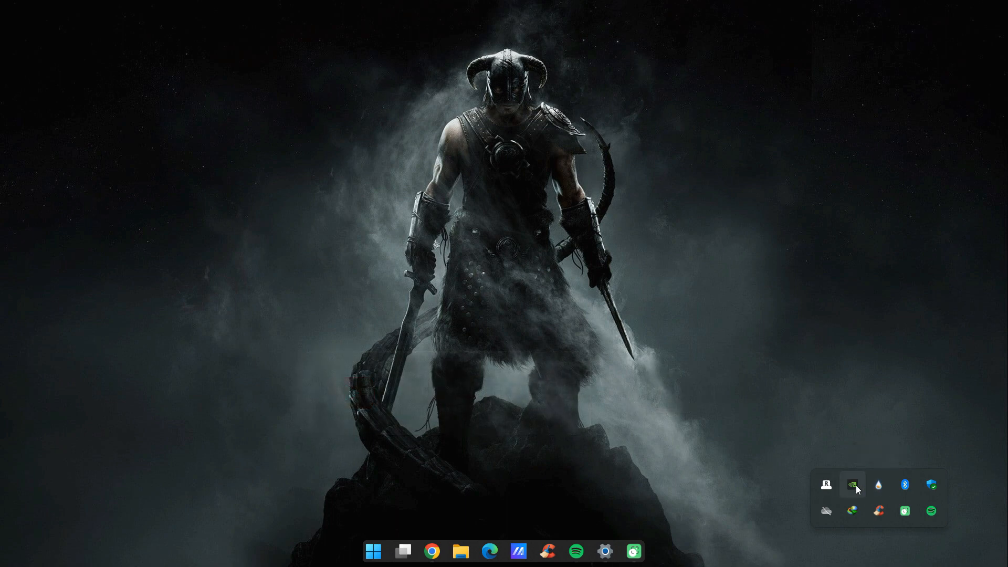
double_click(878, 486)
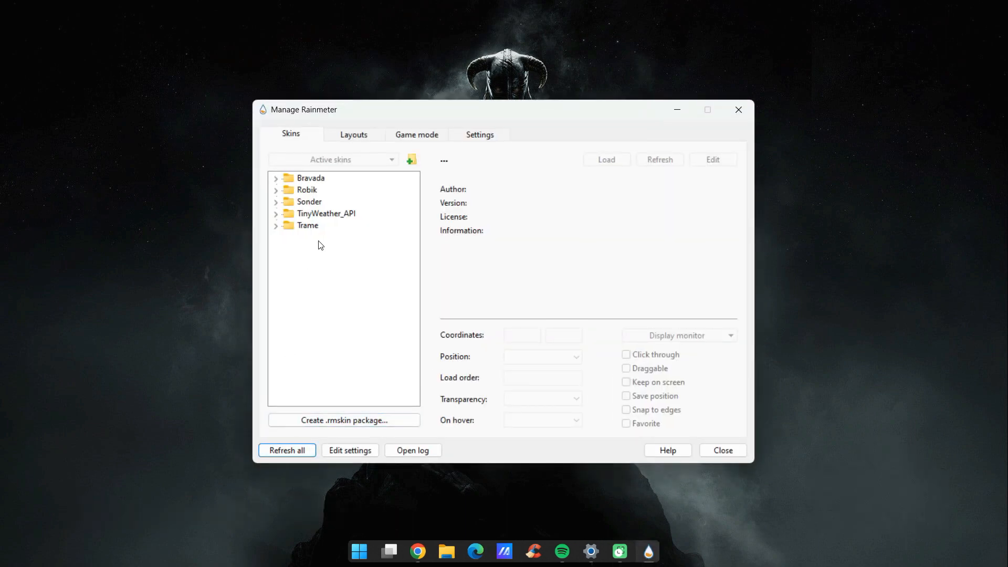
Load the Bravada Links and Programs skins, placing Links at about 133, 323 and Programs at about 1178, 325
click(276, 180)
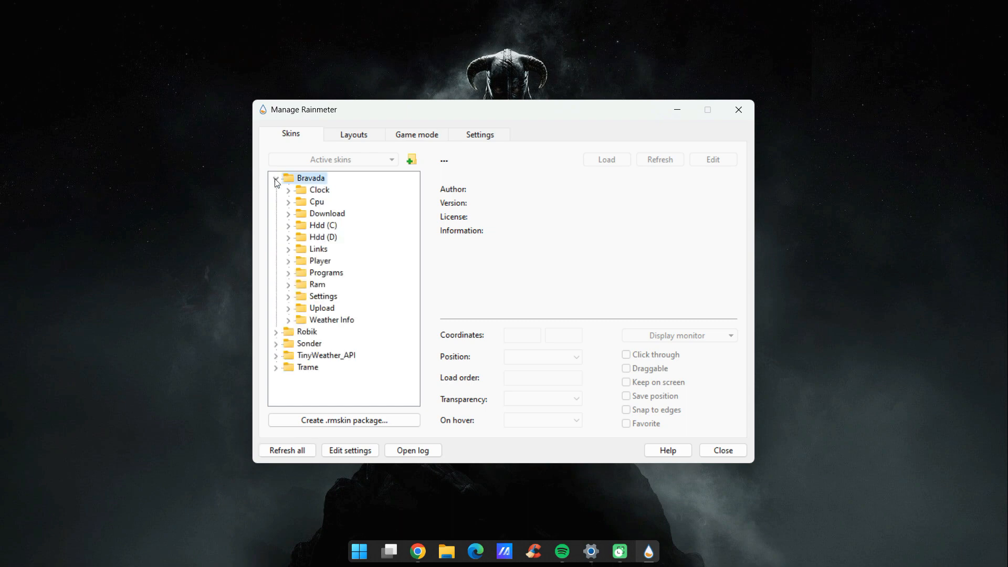
click(288, 249)
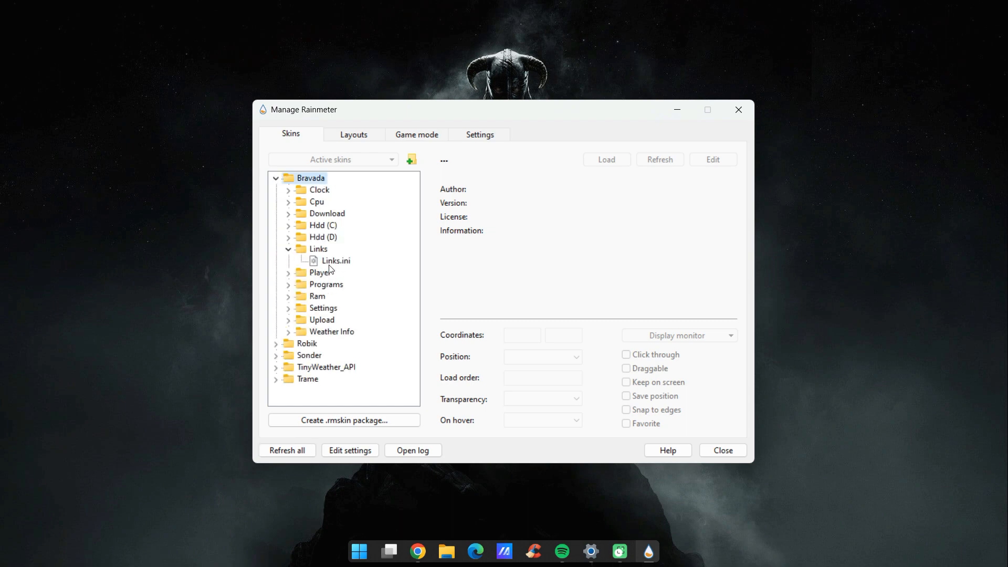
double_click(334, 261)
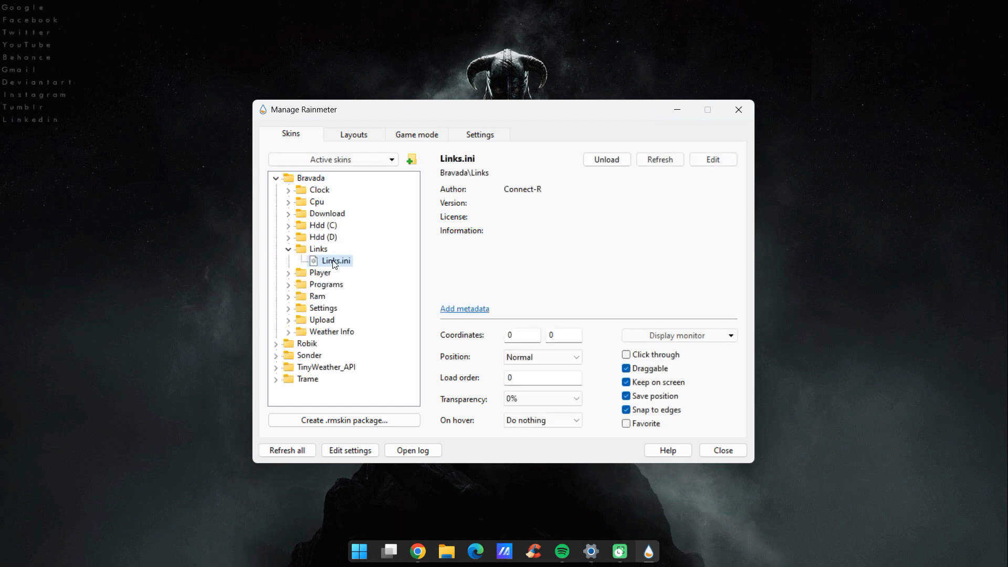
click(288, 284)
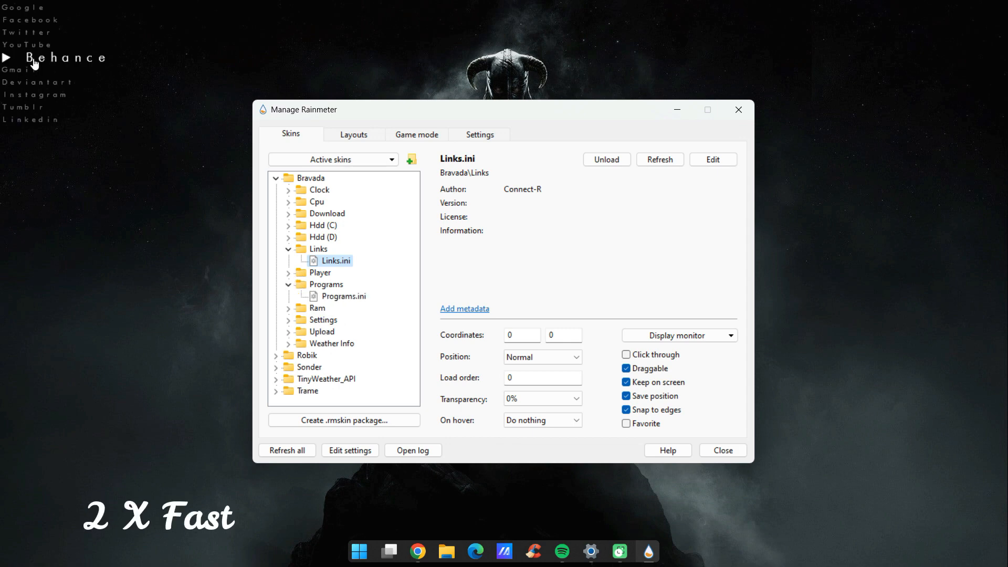
drag(29, 47, 115, 260)
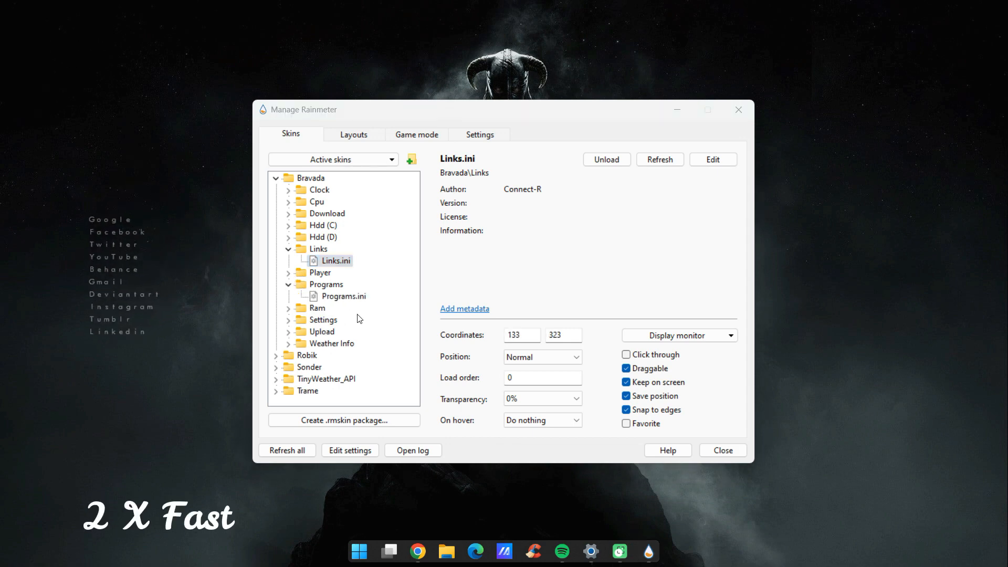
double_click(340, 296)
drag(125, 129, 924, 286)
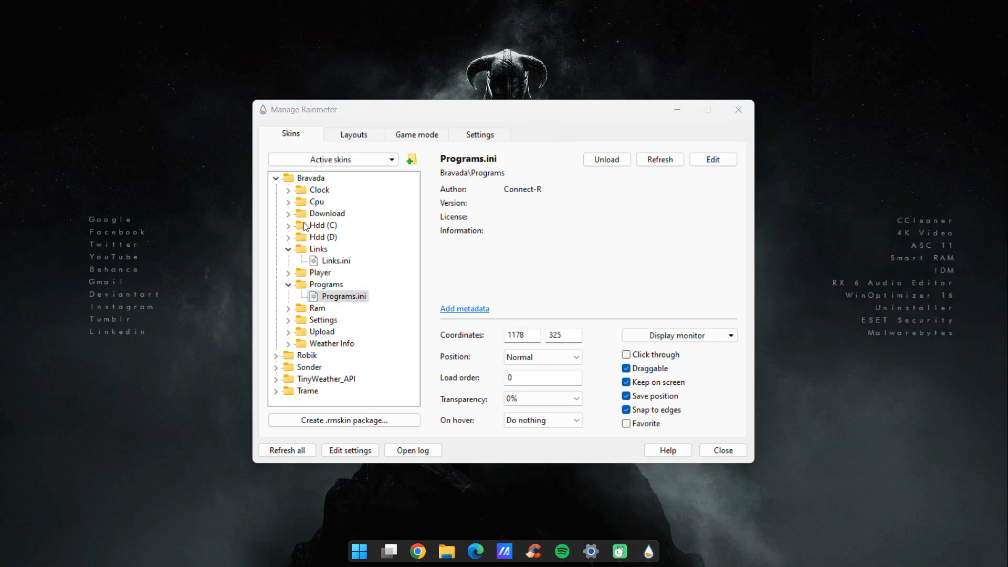
Load the Bravada Hdd (C) and Cpu skins below the links list, at about 129, 602 and 137, 634
click(288, 225)
double_click(328, 237)
drag(54, 8, 135, 127)
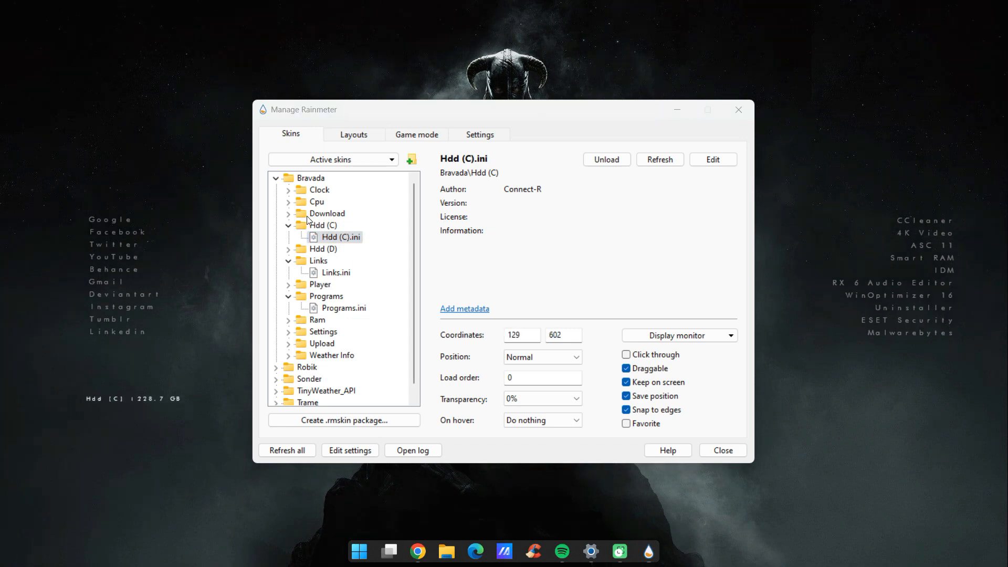
click(289, 203)
double_click(334, 214)
drag(46, 7, 208, 221)
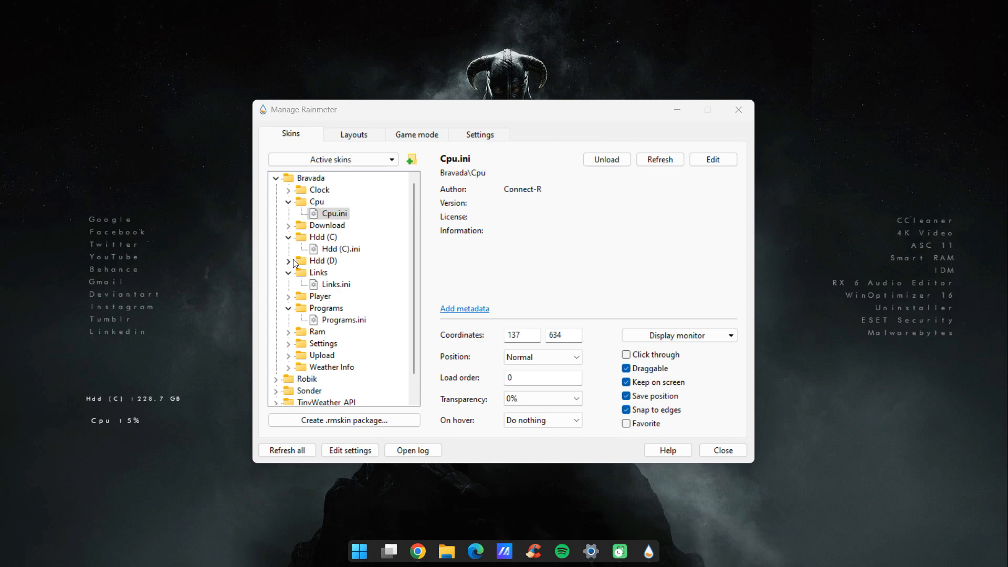
Check the Bravada Clock skin, and load the Bravada Download skin below the Cpu readout at about 126, 665
click(288, 190)
double_click(337, 201)
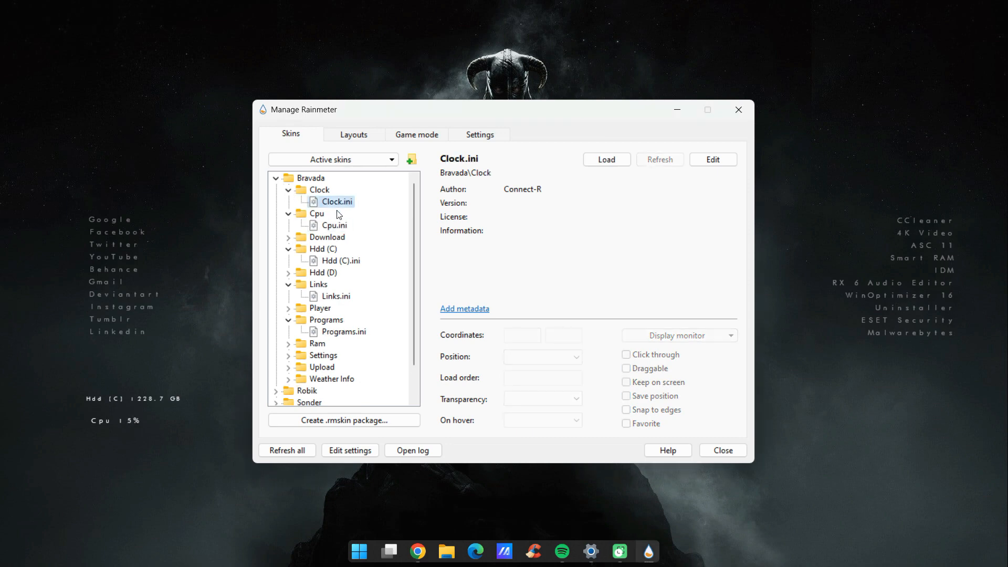
click(288, 237)
double_click(352, 251)
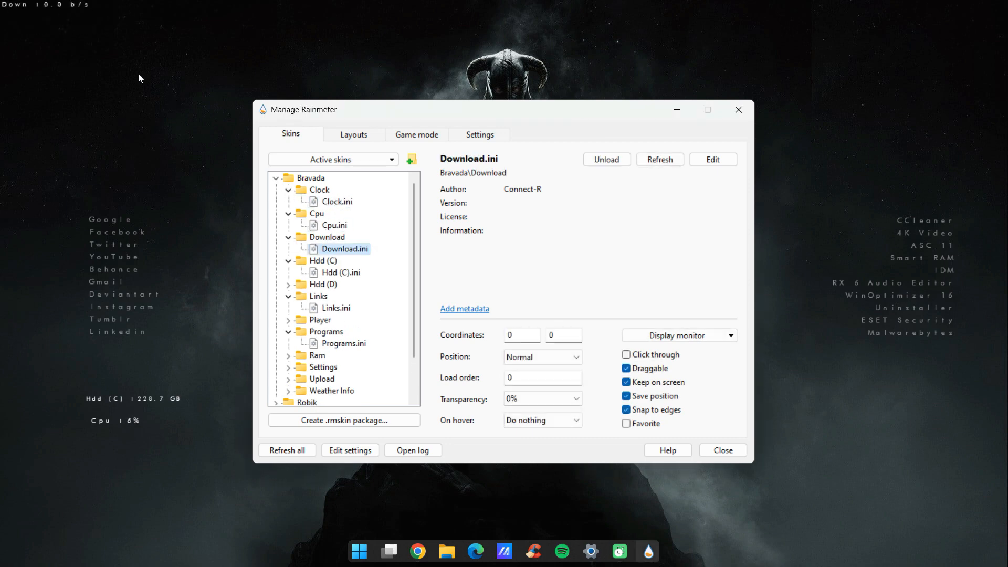
drag(68, 6, 199, 407)
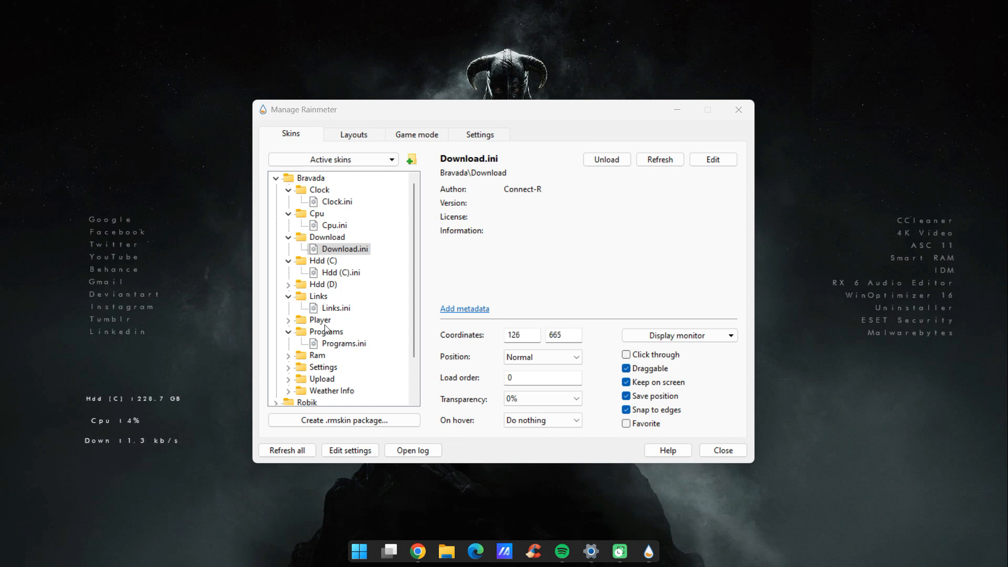
Check the Bravada Hdd (D) and Player skins, and load the Ram skin, moving it toward the links side of the desktop
click(288, 285)
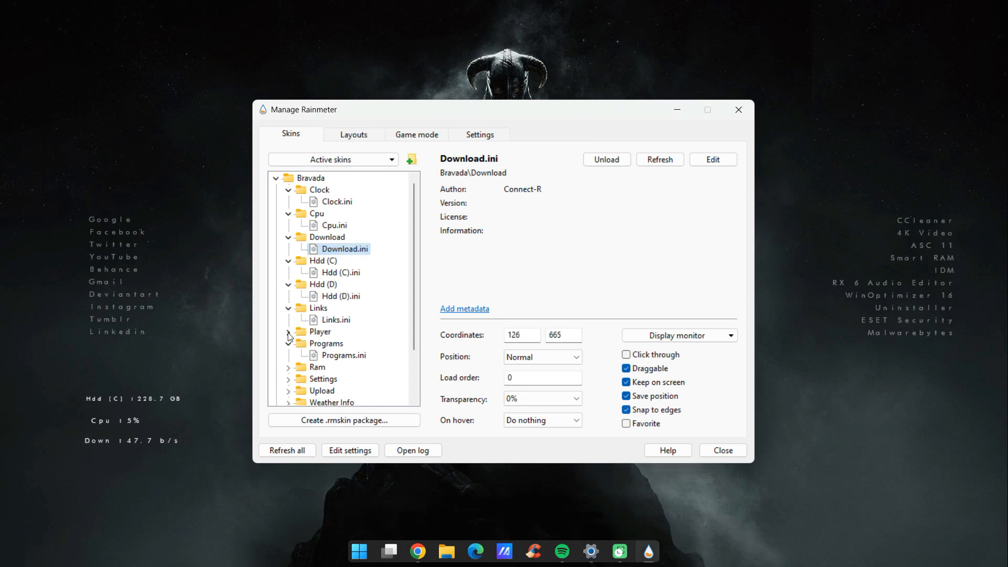
click(288, 332)
click(336, 343)
scroll(296, 319, down, 2)
click(288, 308)
double_click(334, 320)
drag(51, 10, 168, 167)
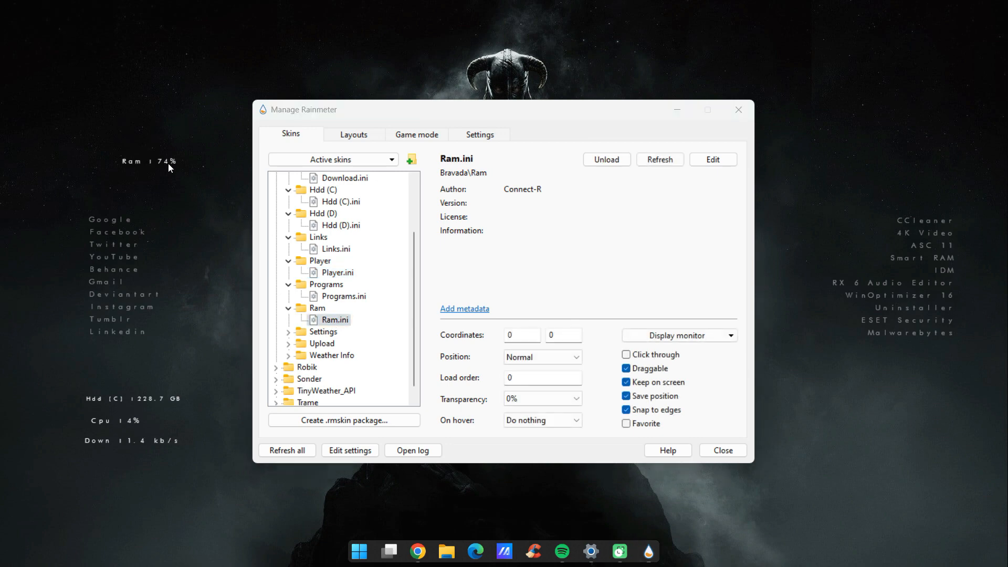
Load the Bravada Upload skin below the Download readout at about 145, 708, with the Ram readout above Hdd (C)
click(289, 344)
double_click(338, 355)
drag(57, 6, 151, 467)
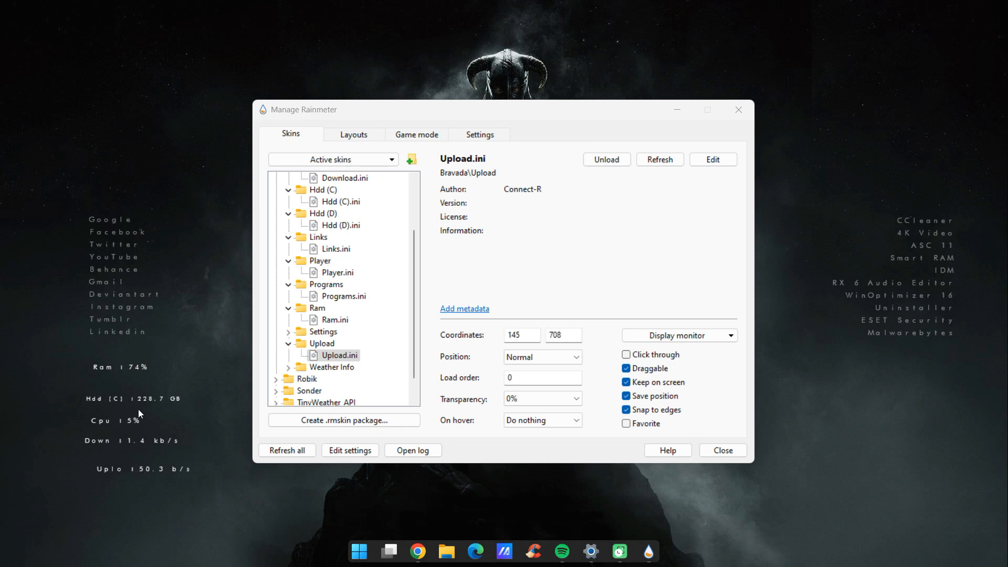
Try the Bravada Weather Info skin on the desktop and unload it
click(289, 368)
double_click(325, 378)
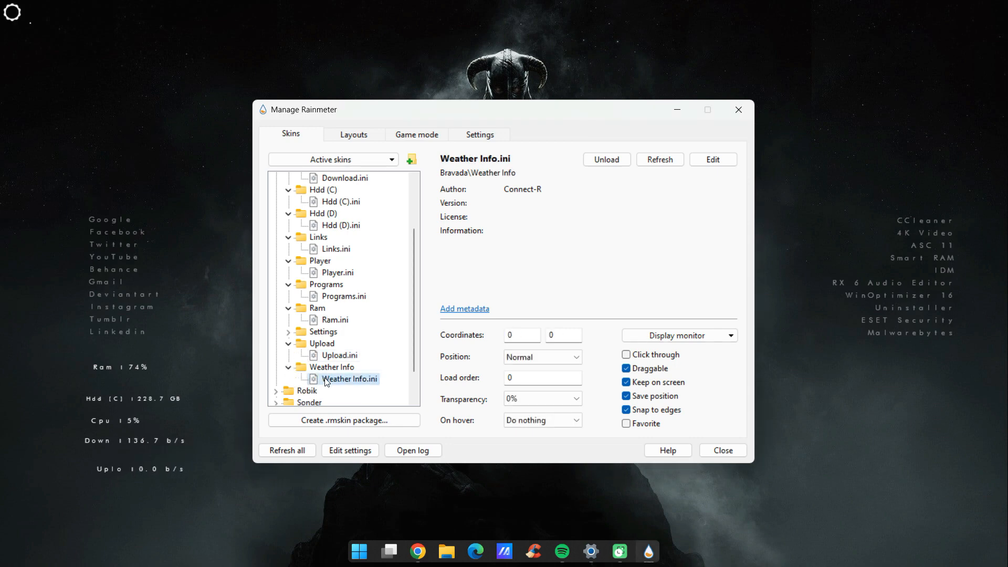
double_click(325, 378)
scroll(324, 378, down, 2)
scroll(288, 369, up, 3)
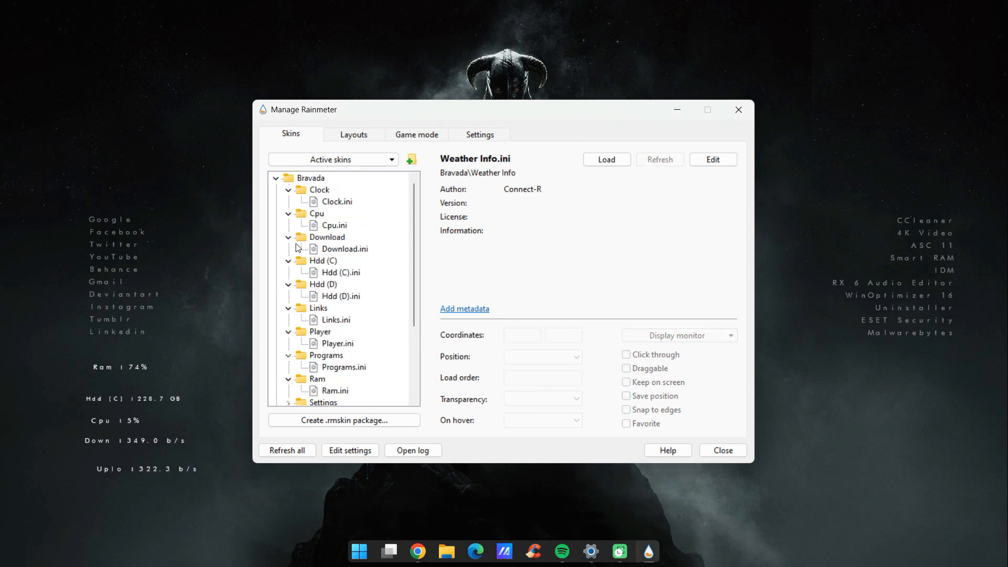
Load the Robik Clock skin and place it above the programs list on the desktop
click(275, 180)
click(275, 189)
click(288, 201)
double_click(336, 214)
drag(179, 49, 918, 124)
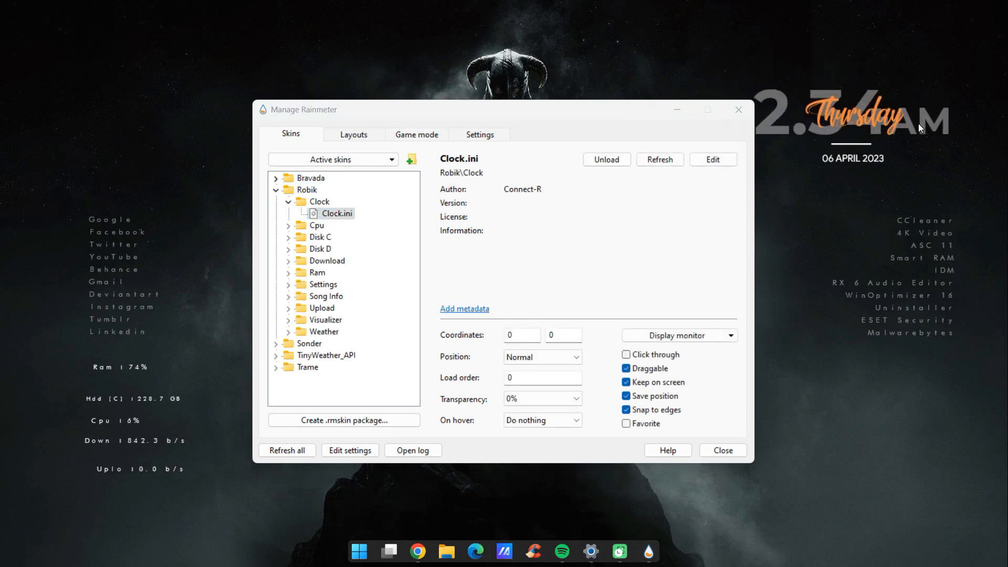
Load the Robik Cpu and Disk C skins below the programs list, at about 1294, 569 and 1297, 629
click(289, 226)
double_click(332, 238)
drag(13, 15, 855, 391)
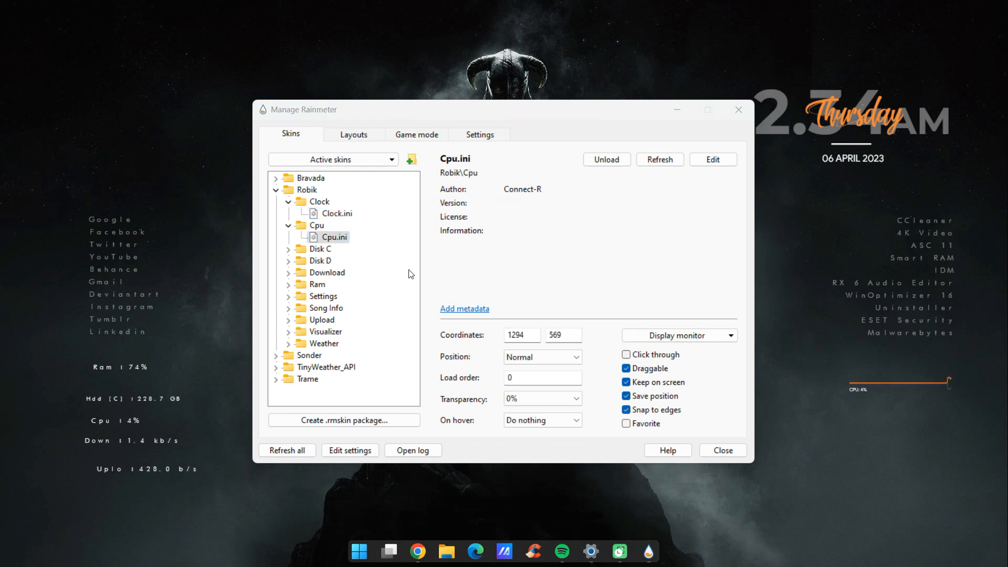
click(288, 249)
double_click(340, 262)
drag(19, 6, 820, 423)
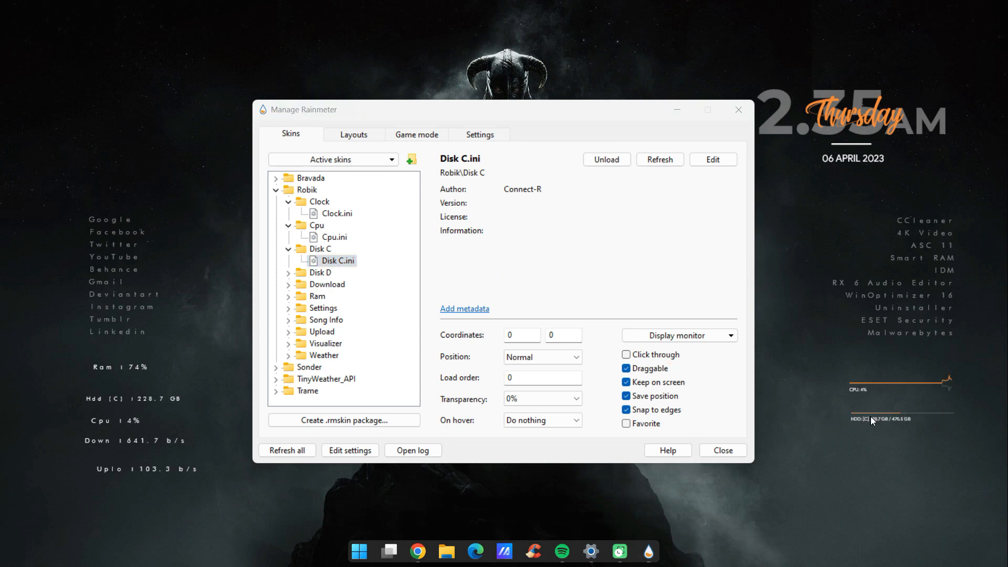
Try the Robik Disk D skin, and load the Robik Download skin below the Disk C readout at about 1300, 655
click(288, 273)
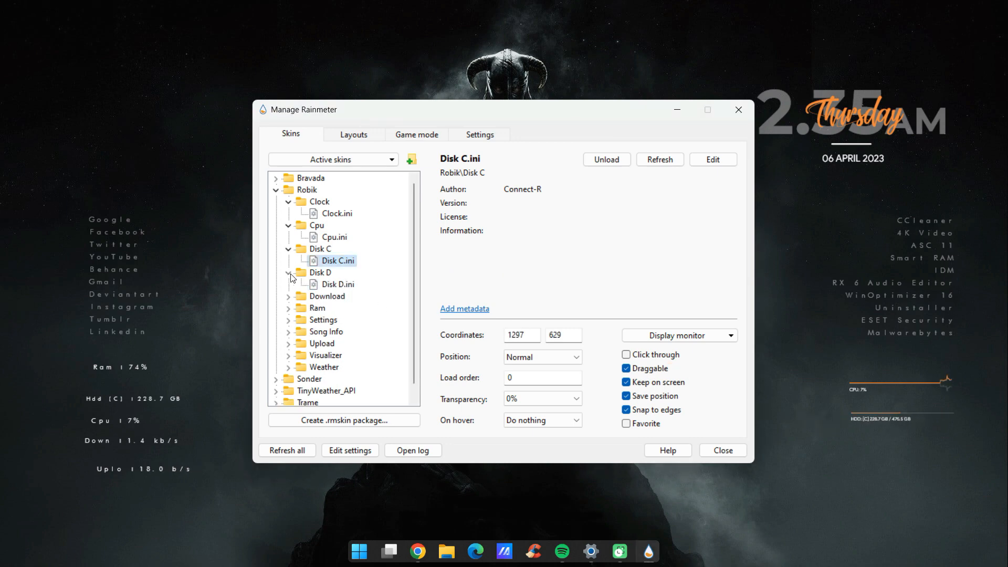
click(342, 285)
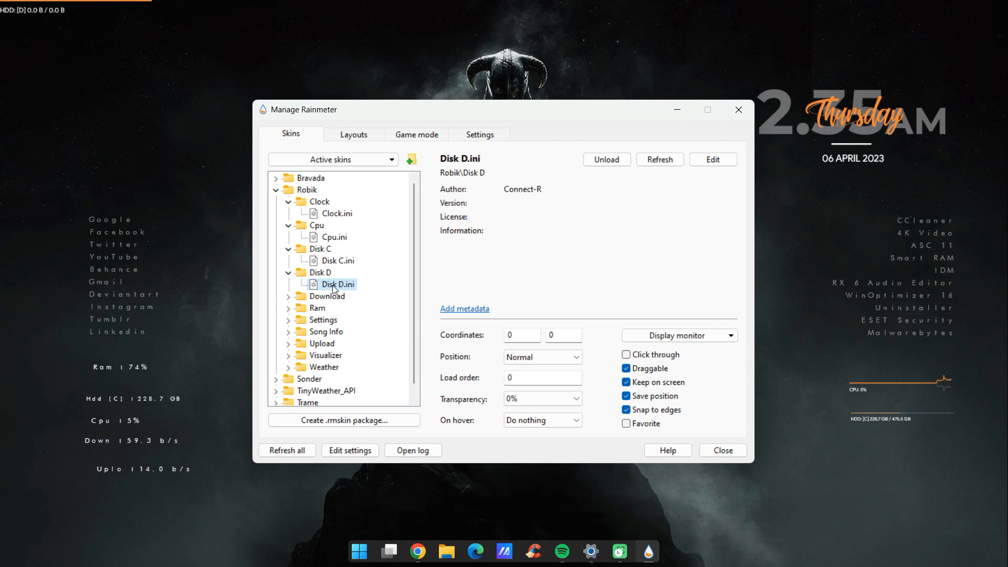
click(289, 296)
double_click(345, 308)
click(51, 16)
drag(882, 453, 884, 446)
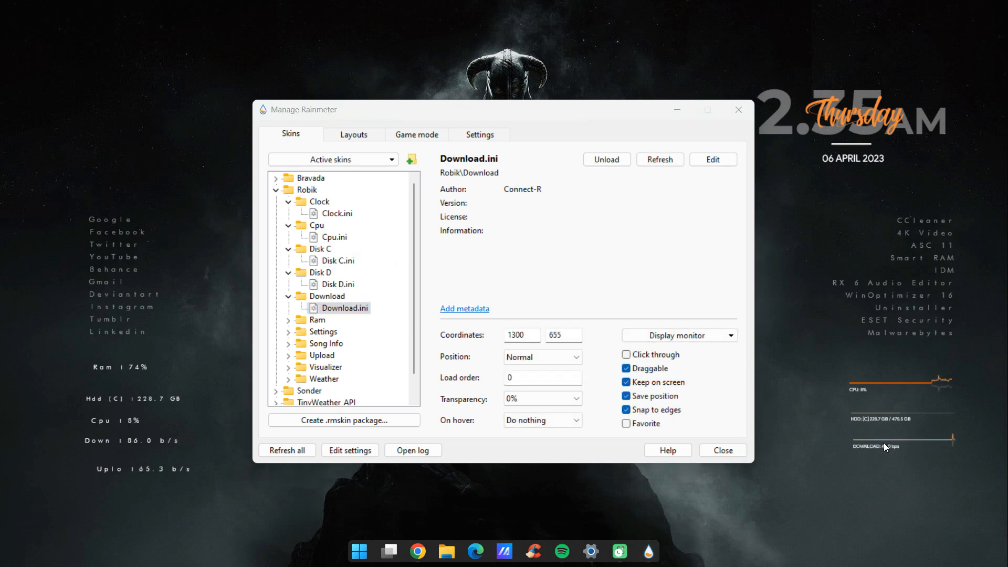
Load the Robik Ram skin below the Download graph at about 1301, 711, and nudge the Cpu graph slightly down
click(288, 320)
double_click(325, 333)
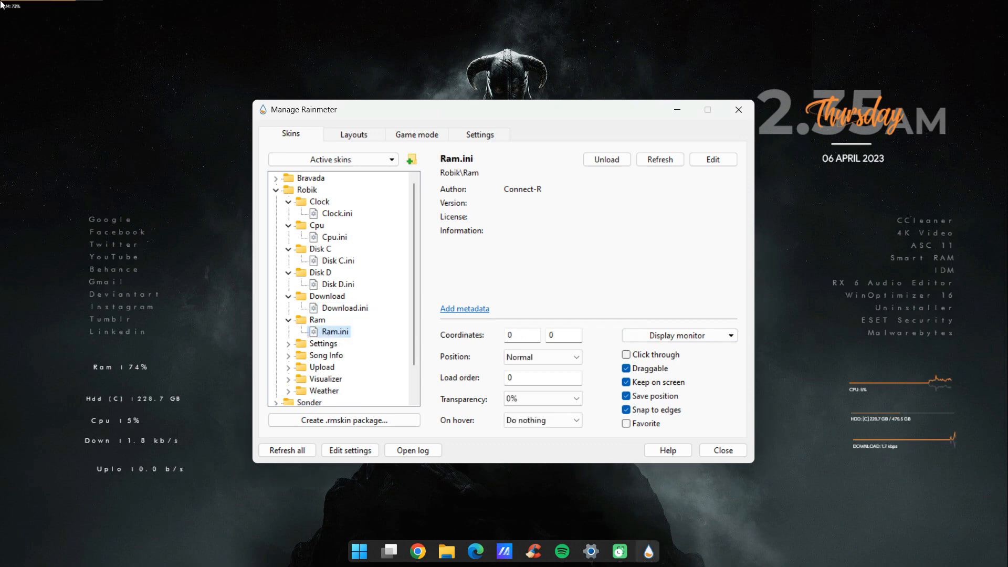
drag(870, 477, 861, 476)
drag(906, 382, 906, 389)
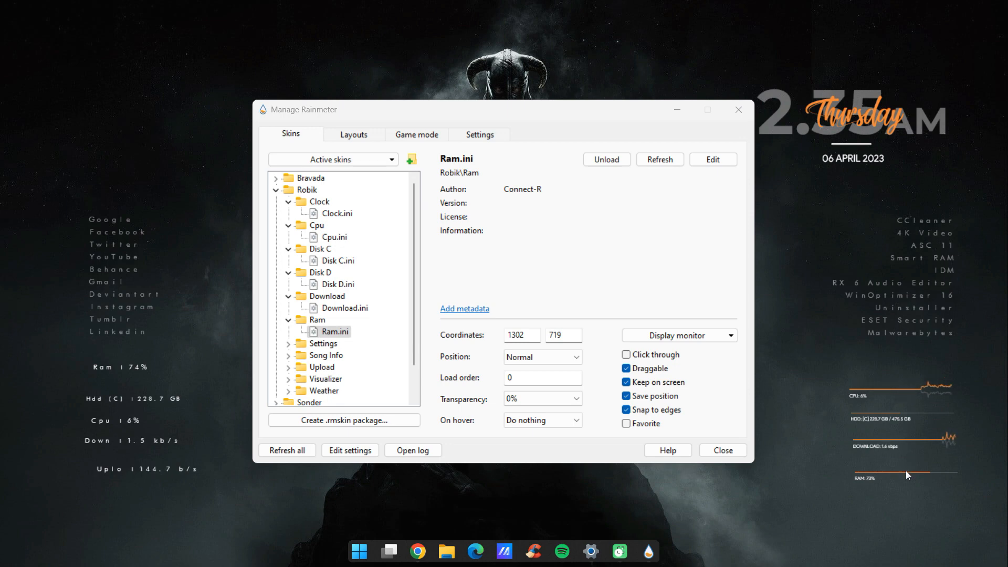
drag(903, 472, 903, 467)
Load the Robik Upload skin and place it on the desktop just below the Ram bar
click(288, 355)
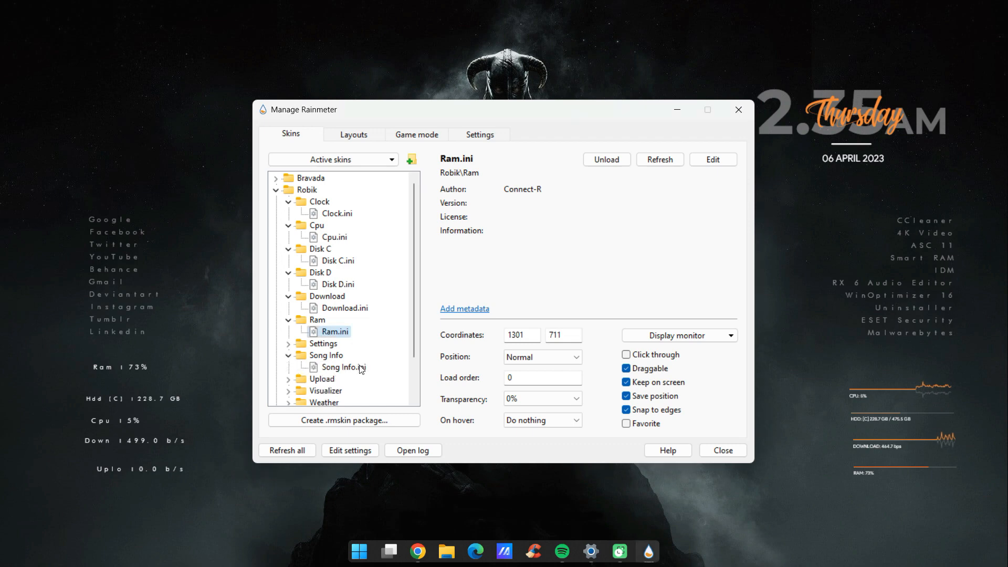
click(342, 367)
scroll(289, 336, down, 2)
click(289, 332)
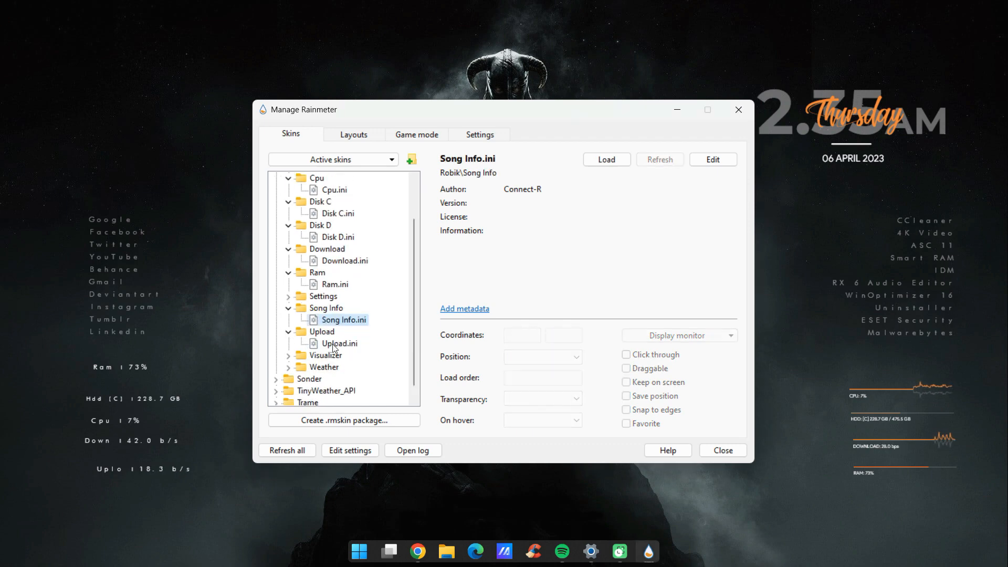
double_click(333, 345)
drag(14, 17, 869, 501)
Load the Robik Visualizer skin and check the details of the Robik Weather skin
click(289, 355)
click(343, 367)
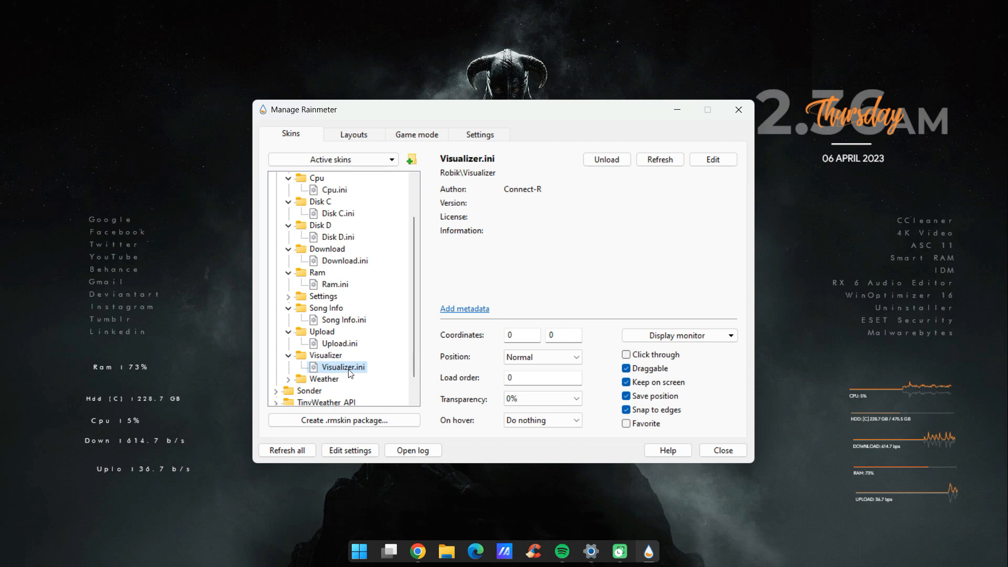
click(287, 382)
click(343, 391)
scroll(340, 398, down, 1)
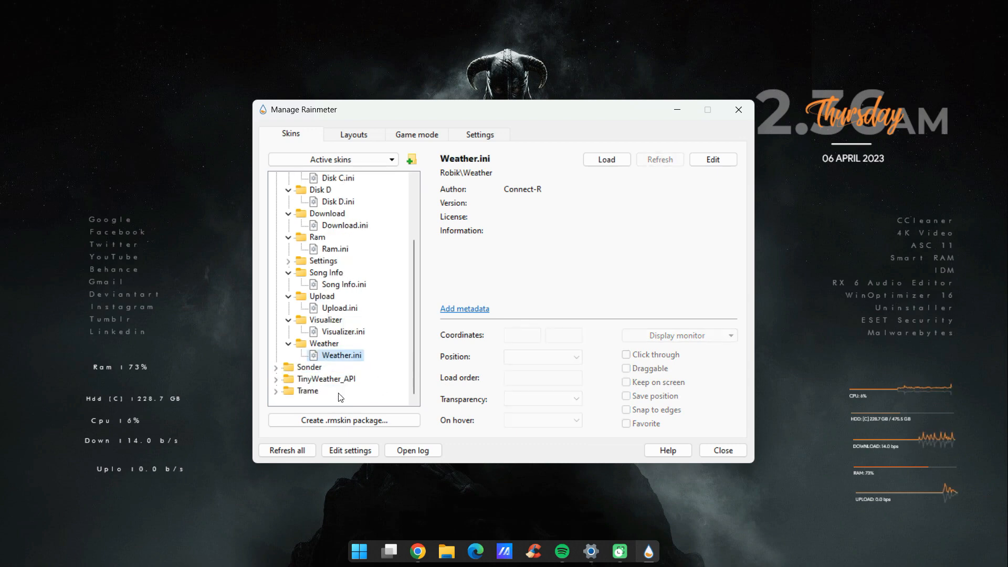
Load the Dock skin from the Trame collection
click(277, 392)
click(288, 332)
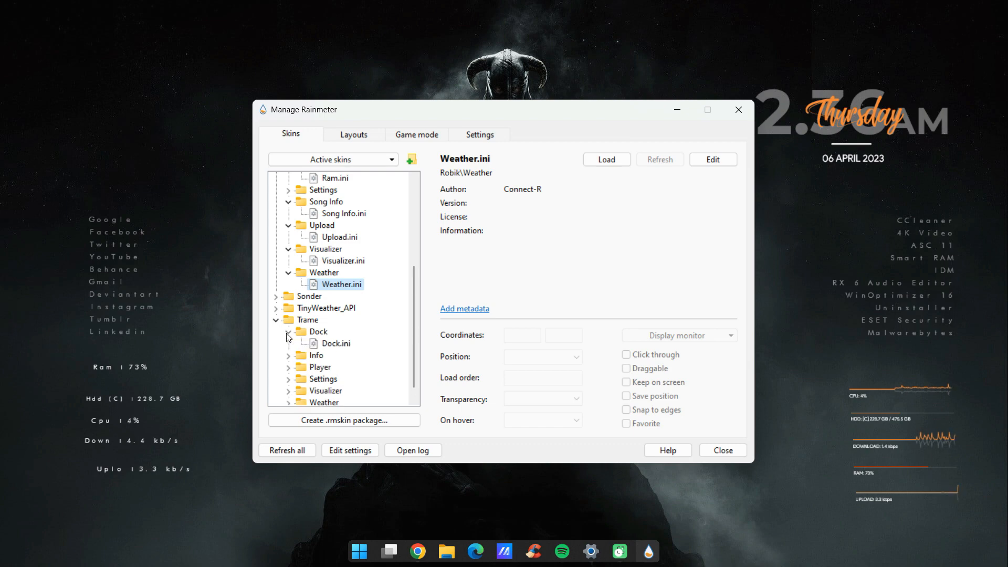
double_click(330, 342)
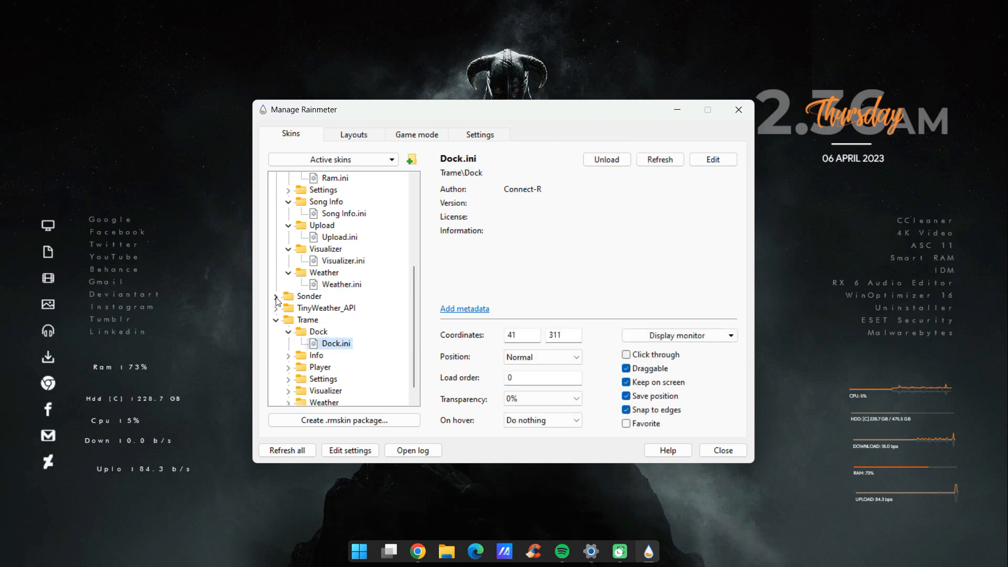
Load the TinyWeather skin from TinyWeather_API and place it above the website list on the desktop
click(275, 308)
double_click(338, 343)
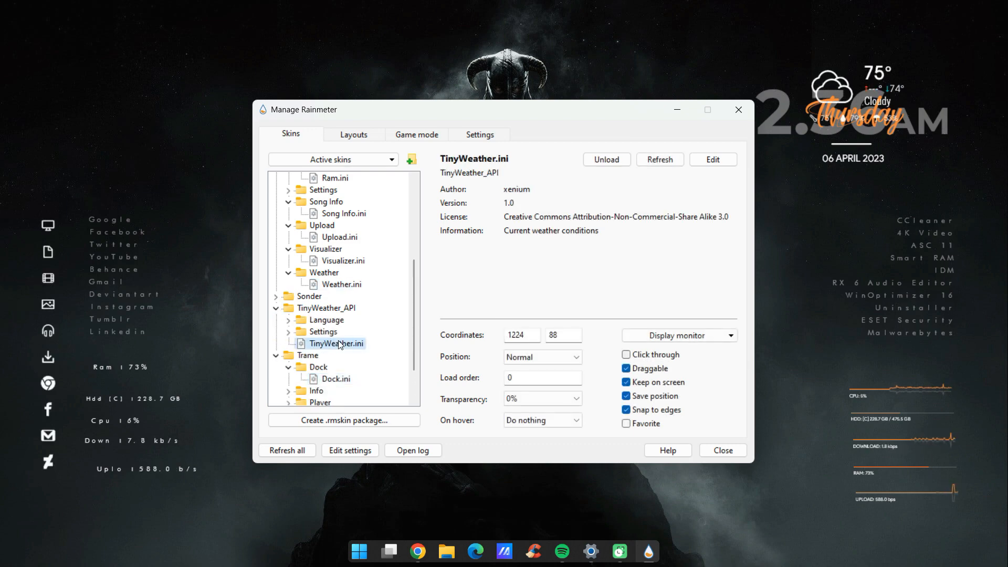
click(737, 113)
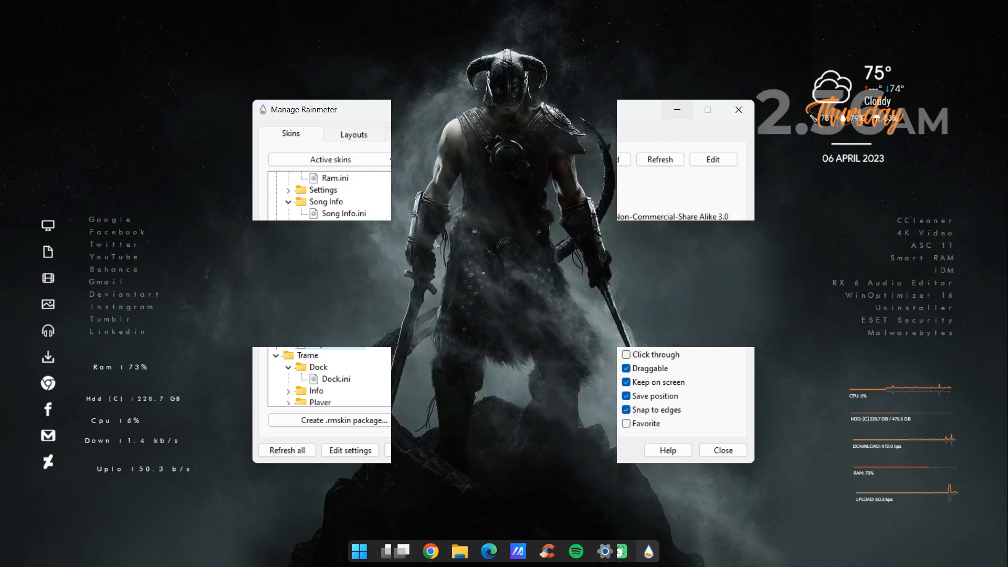
drag(877, 71, 143, 123)
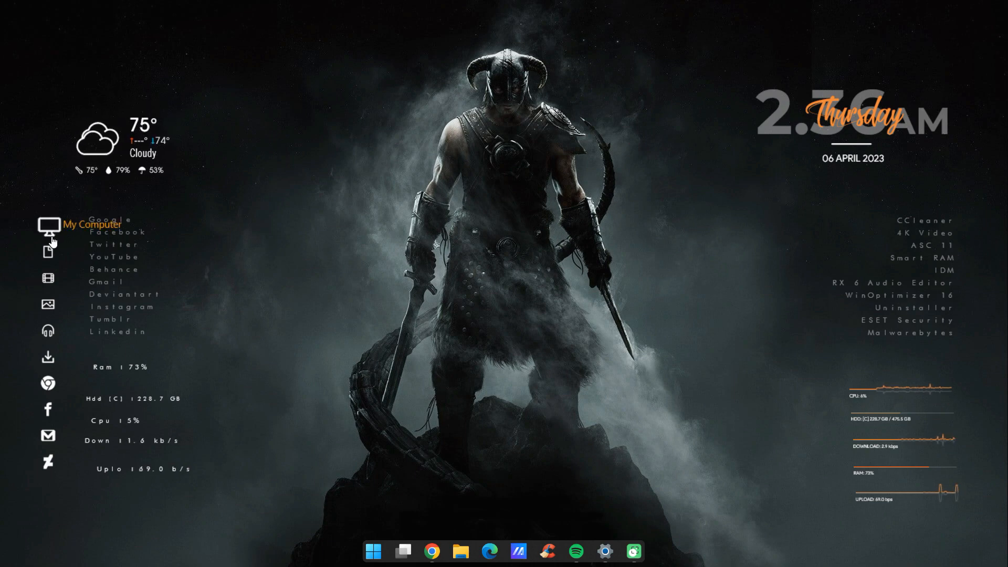
Shift the icon dock to the desktop's left edge and regroup the Hdd, Cpu, Ram, Down and Uplo readouts below the website list
drag(50, 294, 29, 267)
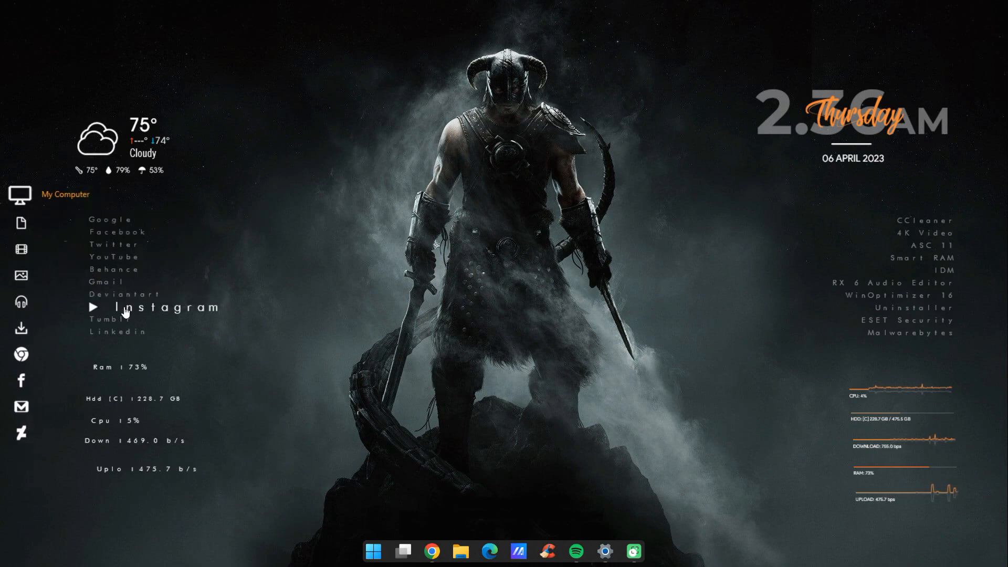
drag(110, 364, 134, 376)
drag(108, 420, 96, 399)
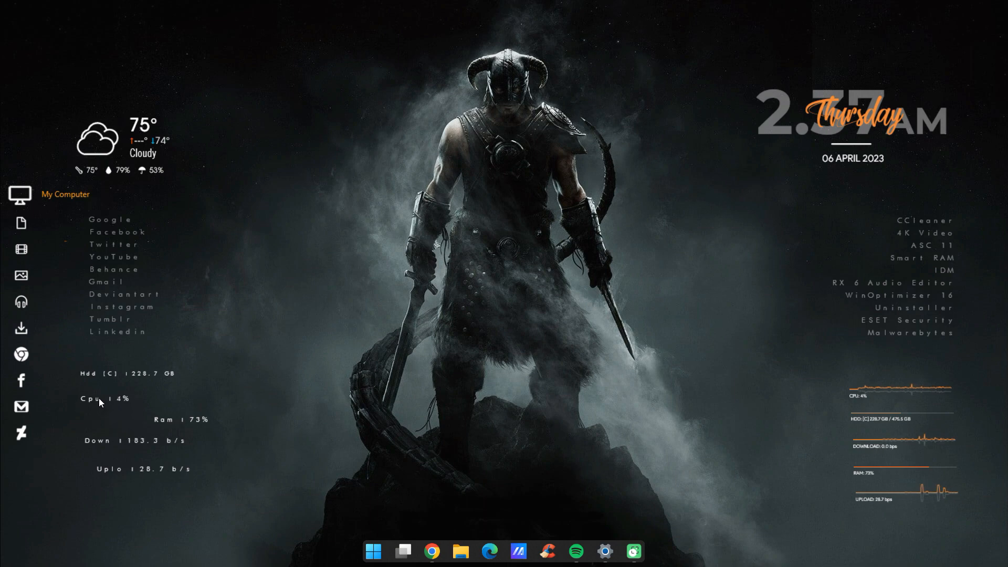
drag(164, 418, 151, 397)
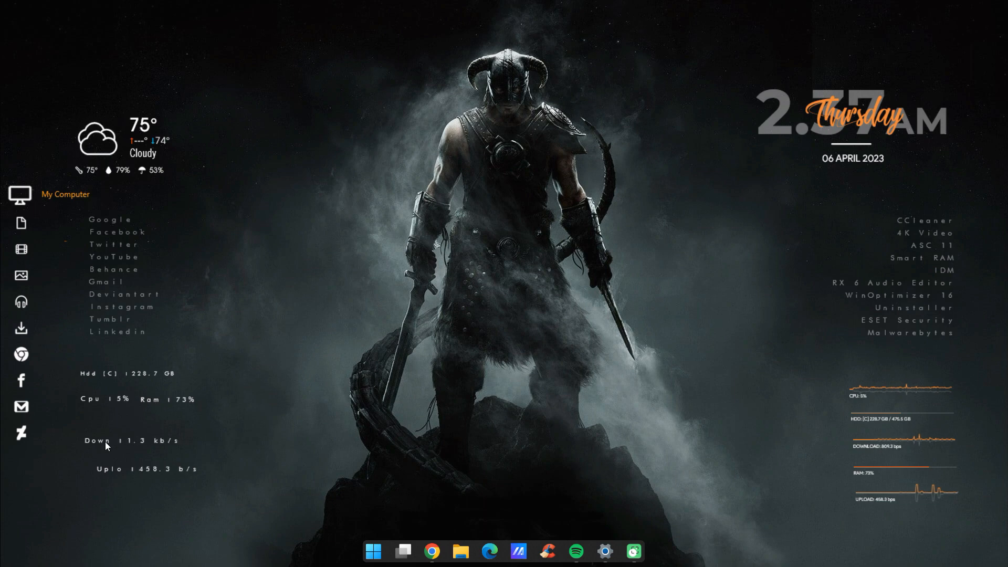
drag(105, 442, 101, 423)
drag(107, 468, 91, 445)
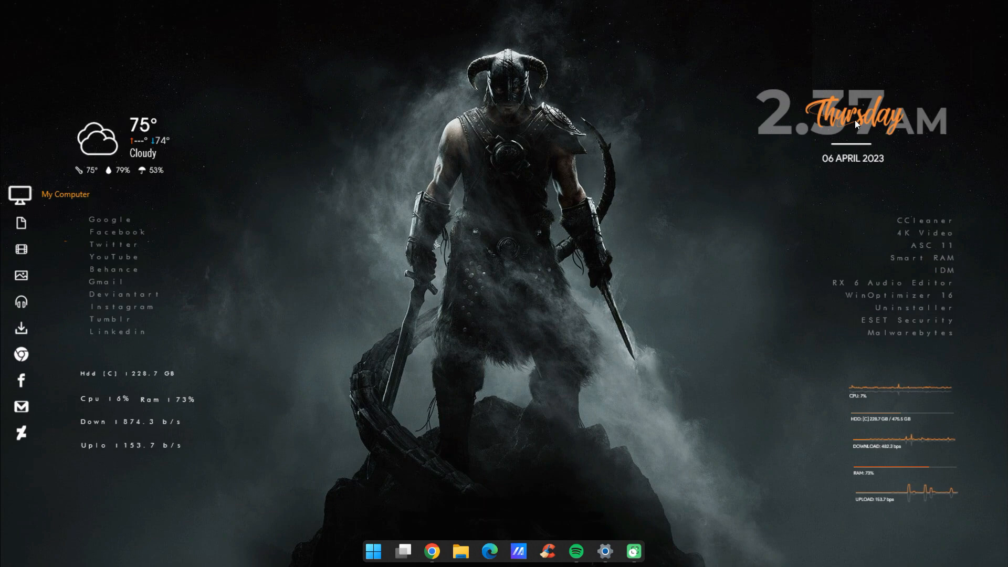
Nudge the clock widget slightly up and to the right, and refresh the Trame Dock and TinyWeather_API skins
drag(856, 118, 864, 109)
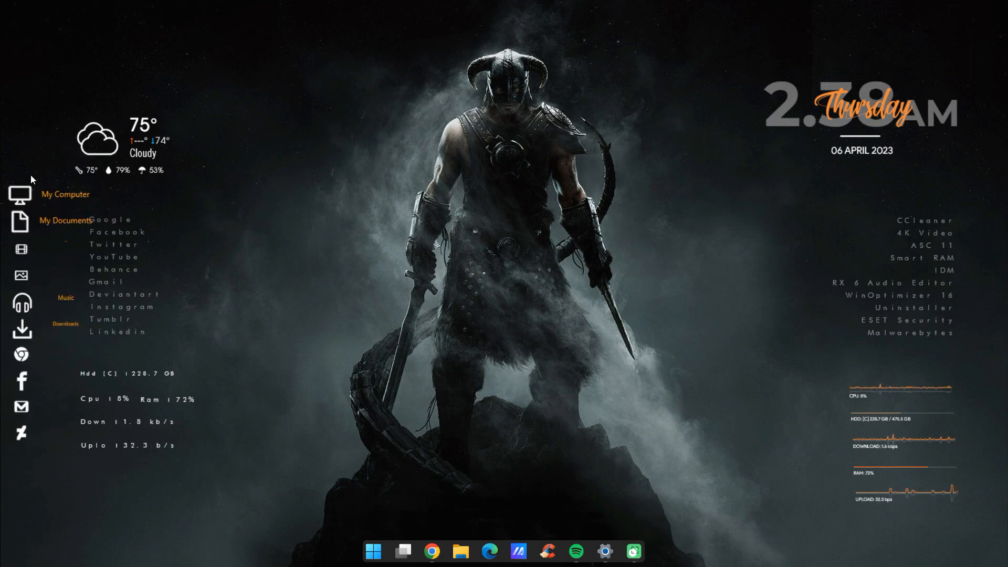
right_click(25, 193)
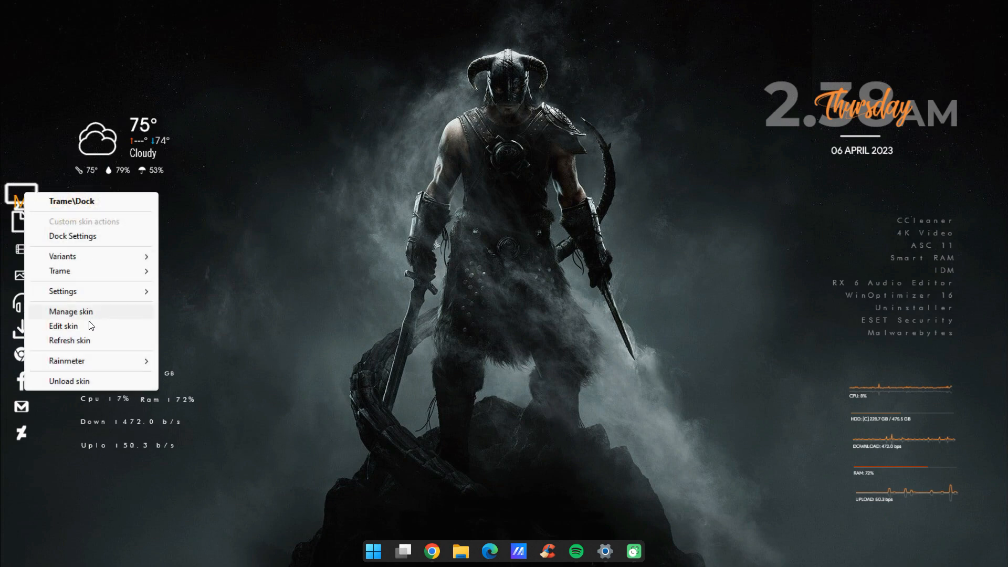
click(69, 340)
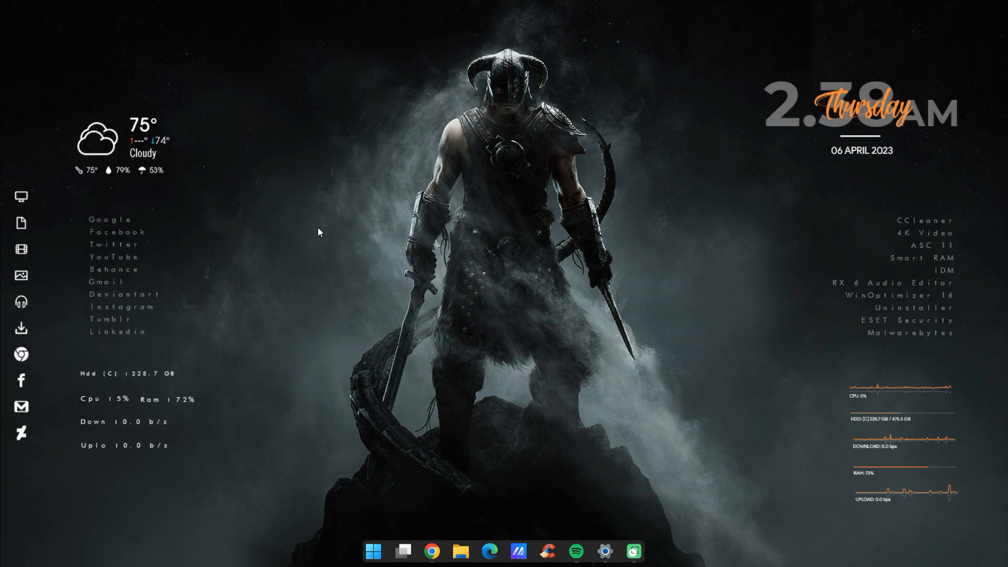
right_click(132, 144)
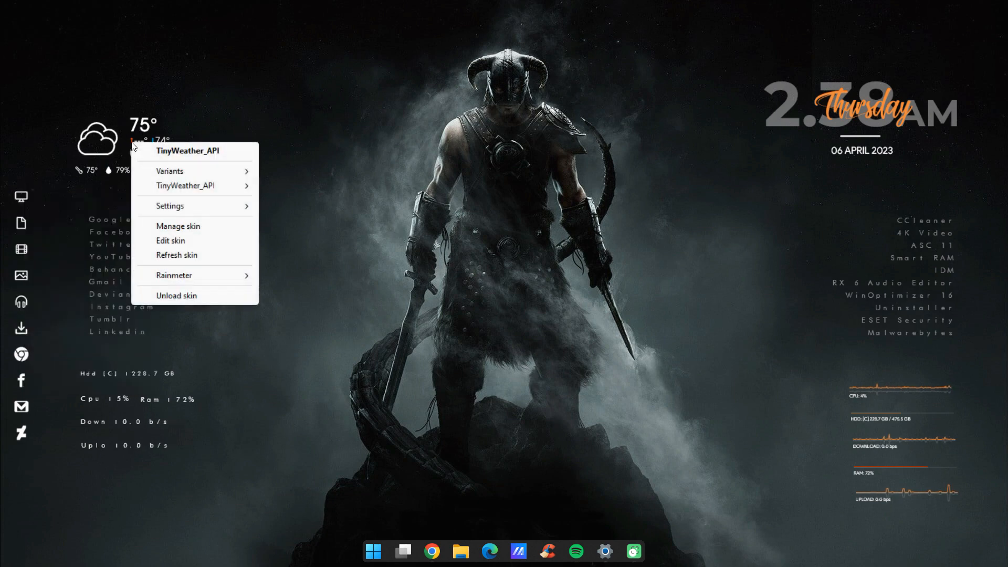
click(200, 257)
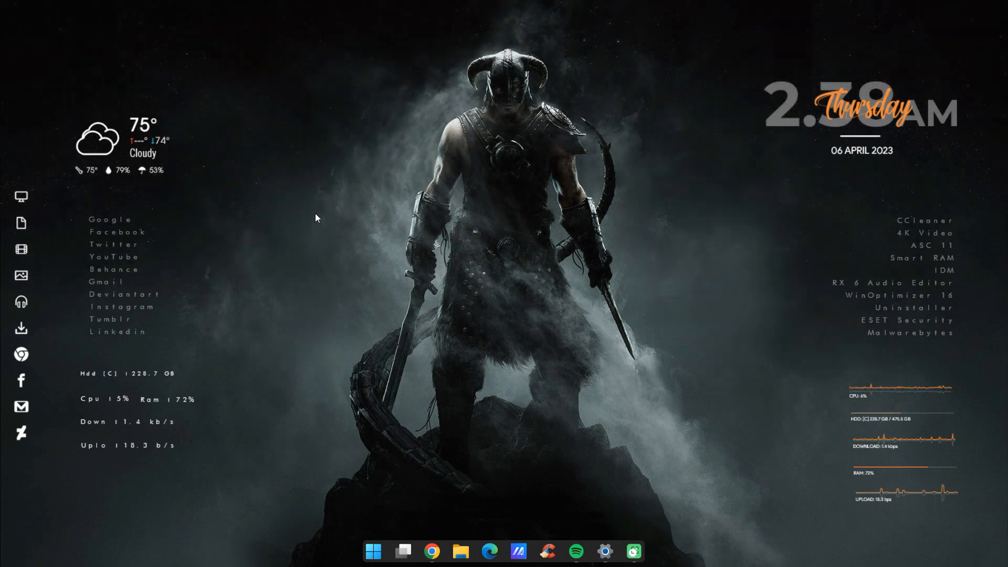
Switch to Windows Settings, enable automatically hiding the taskbar in the taskbar behaviors, and refresh the desktop
click(608, 550)
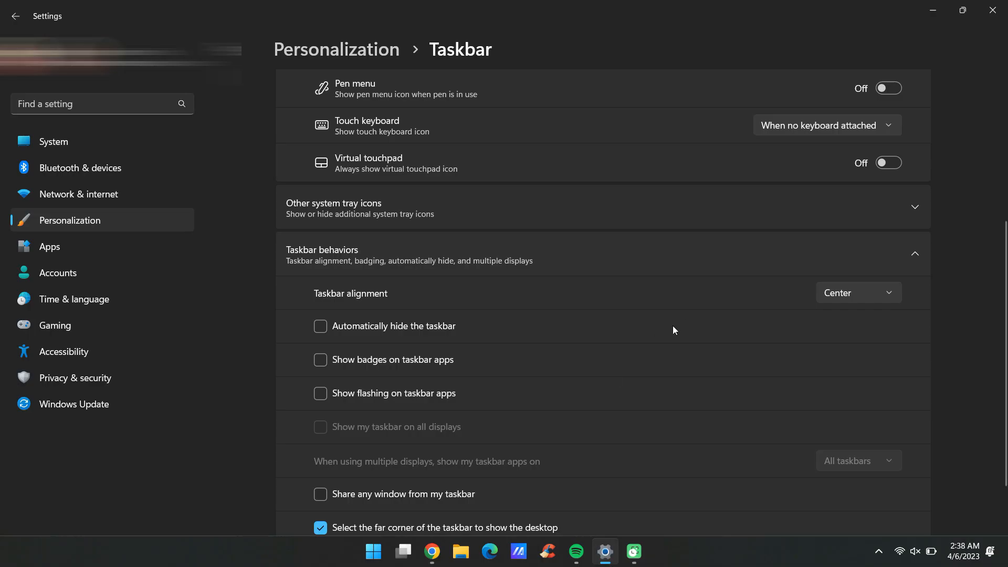
scroll(604, 391, down, 2)
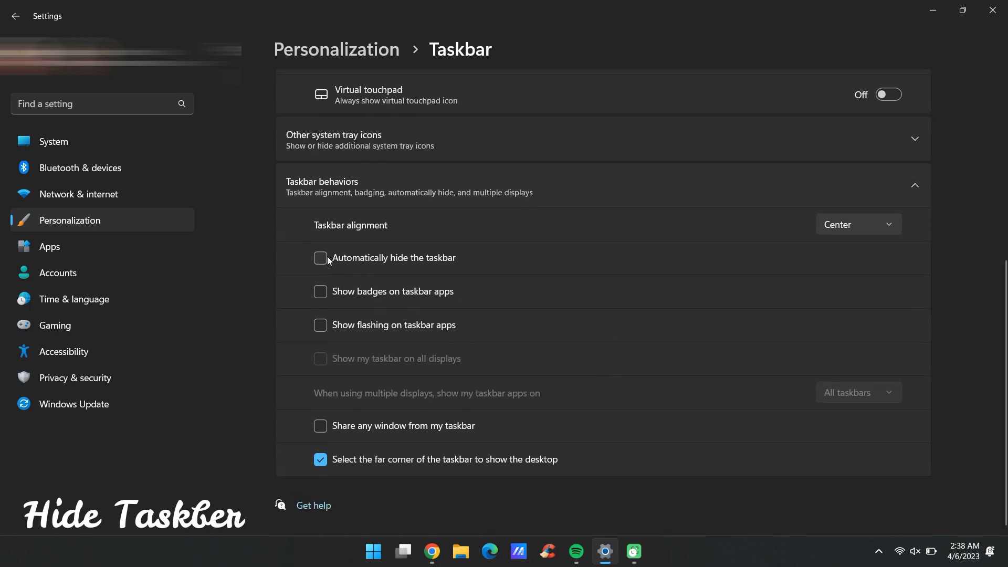
click(131, 217)
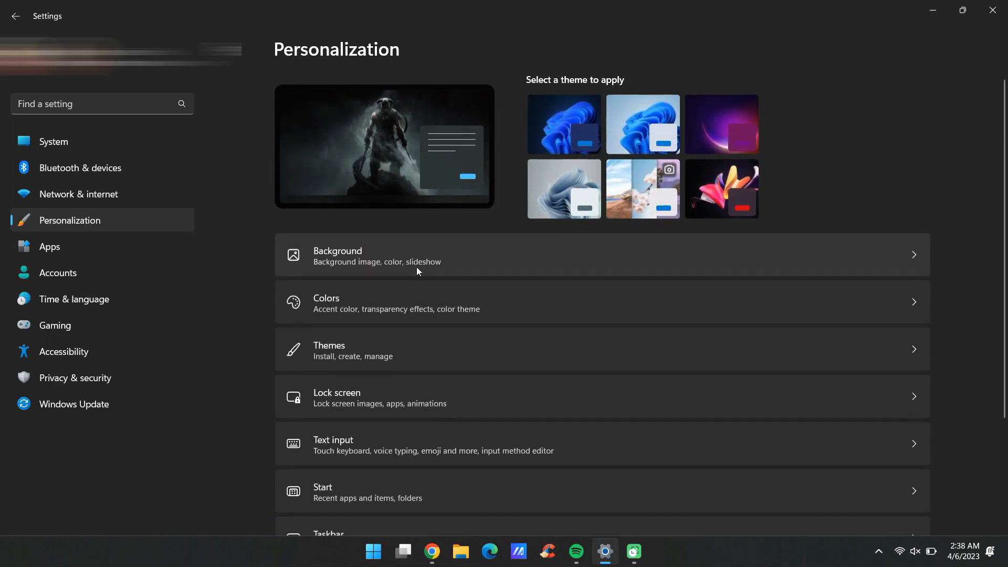
scroll(417, 267, down, 3)
click(397, 395)
scroll(551, 365, down, 2)
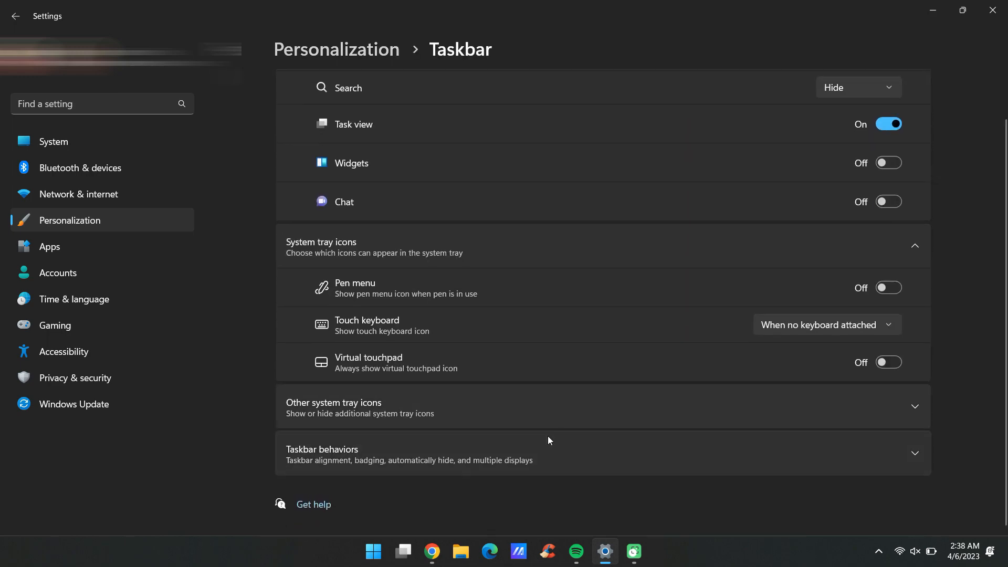
click(538, 460)
scroll(472, 410, down, 3)
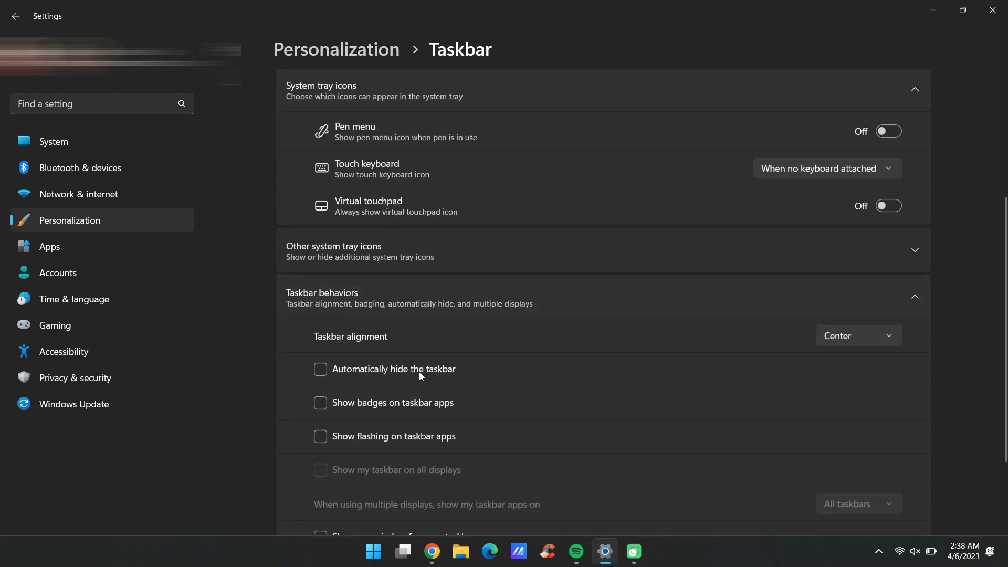
click(322, 371)
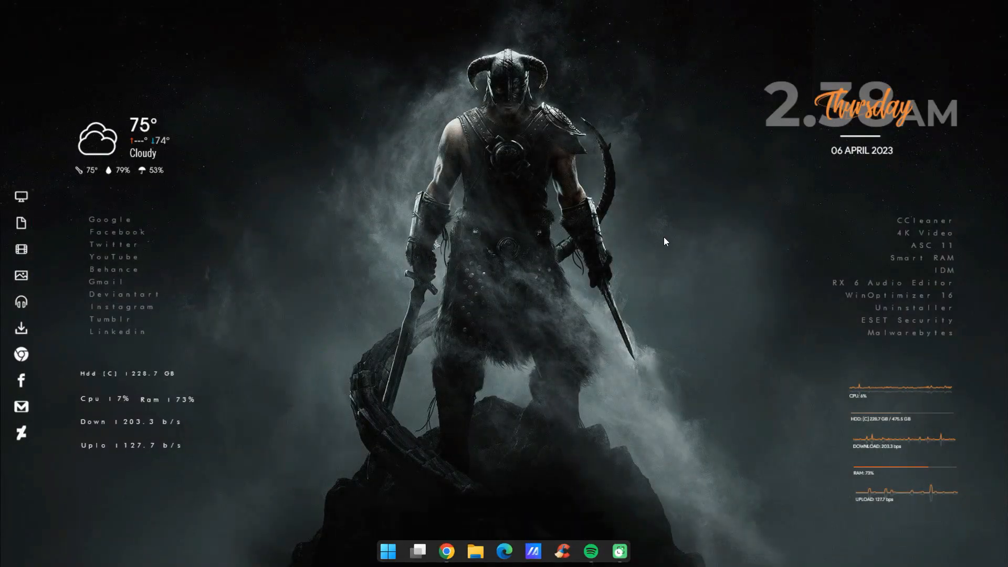
right_click(666, 295)
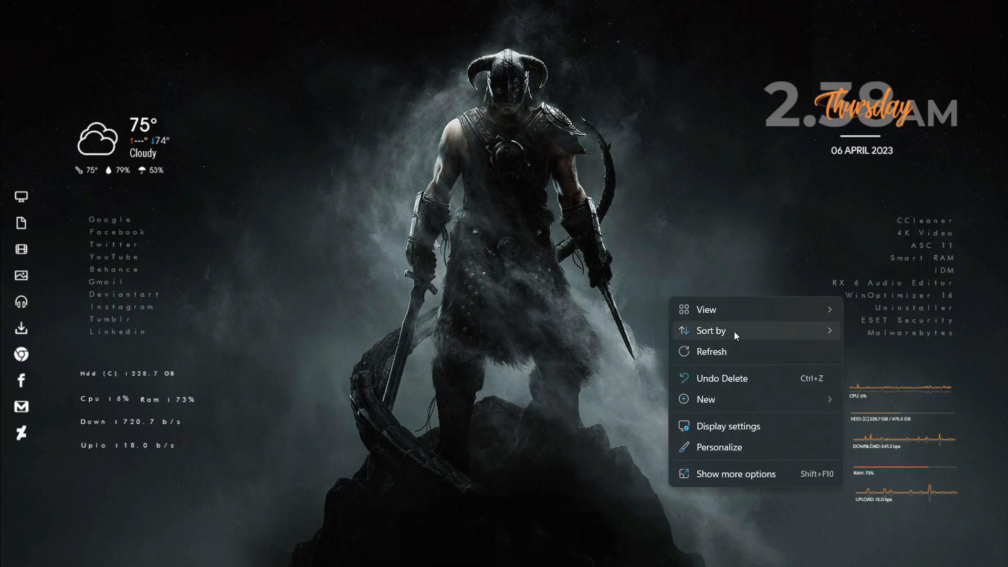
click(733, 353)
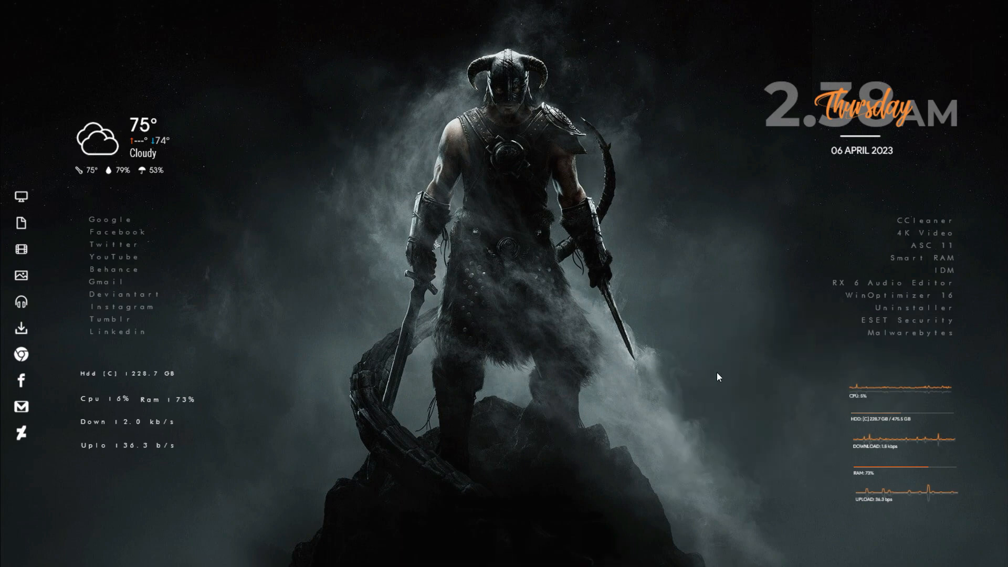
Bring up the hidden taskbar and start music playback from Spotify
key(super+s)
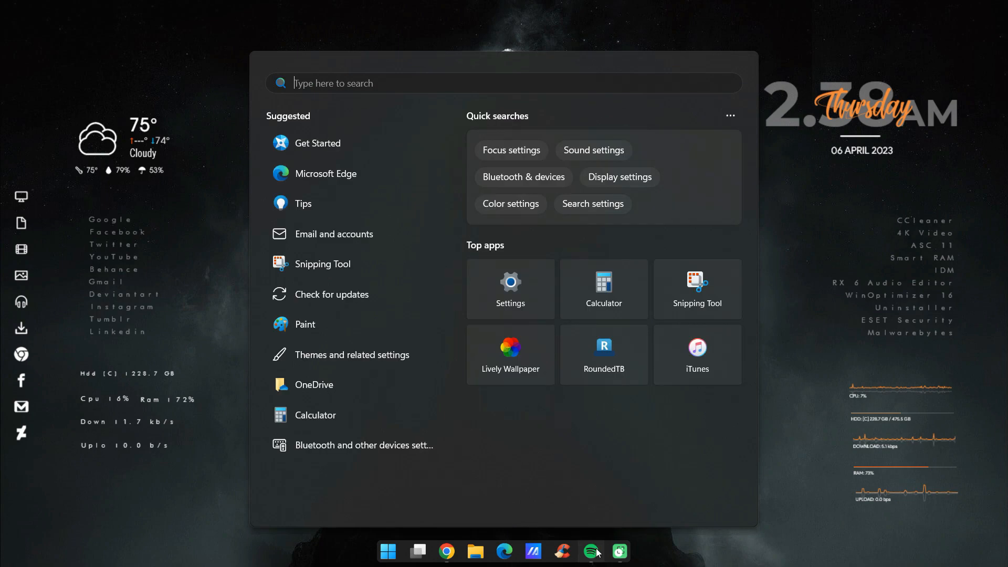
mouse_move(588, 554)
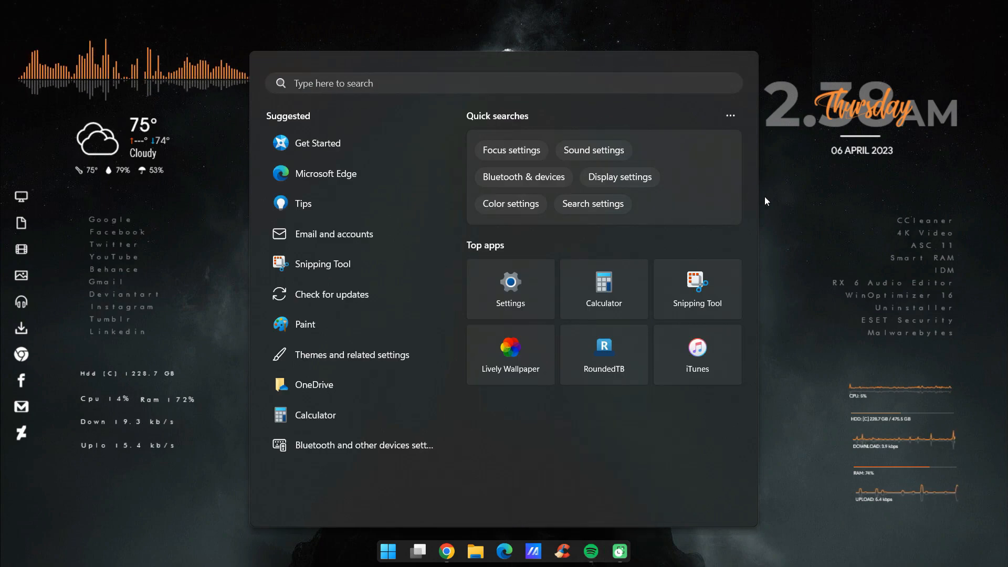
click(784, 198)
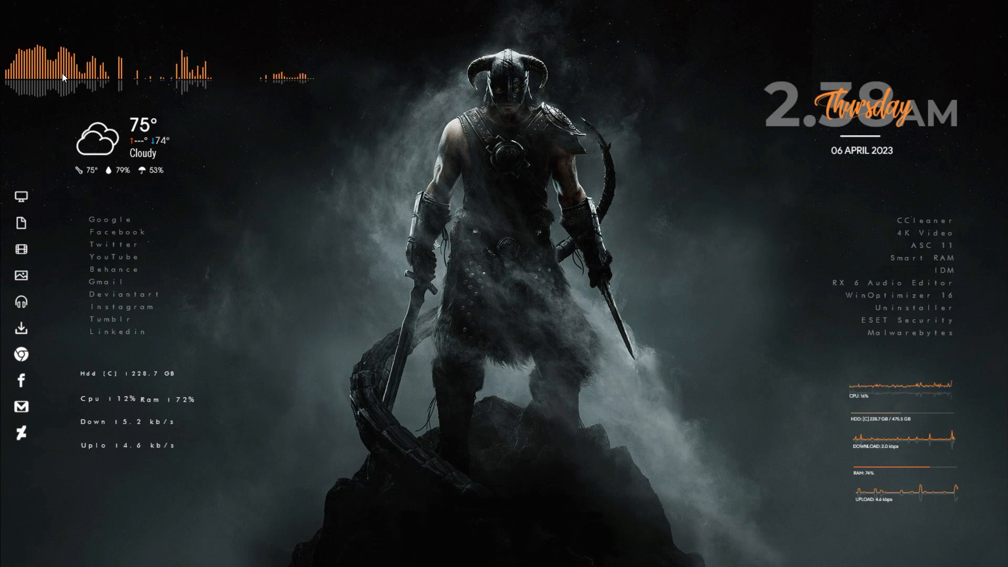
Move the audio visualizer to the bottom centre of the desktop, below the warrior, and refresh the desktop
drag(49, 71, 401, 525)
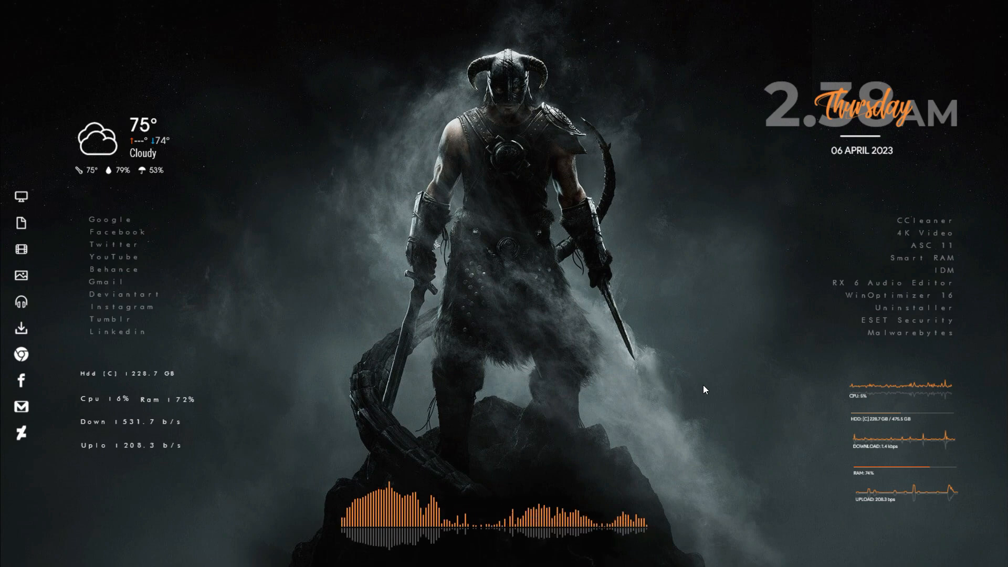
right_click(706, 225)
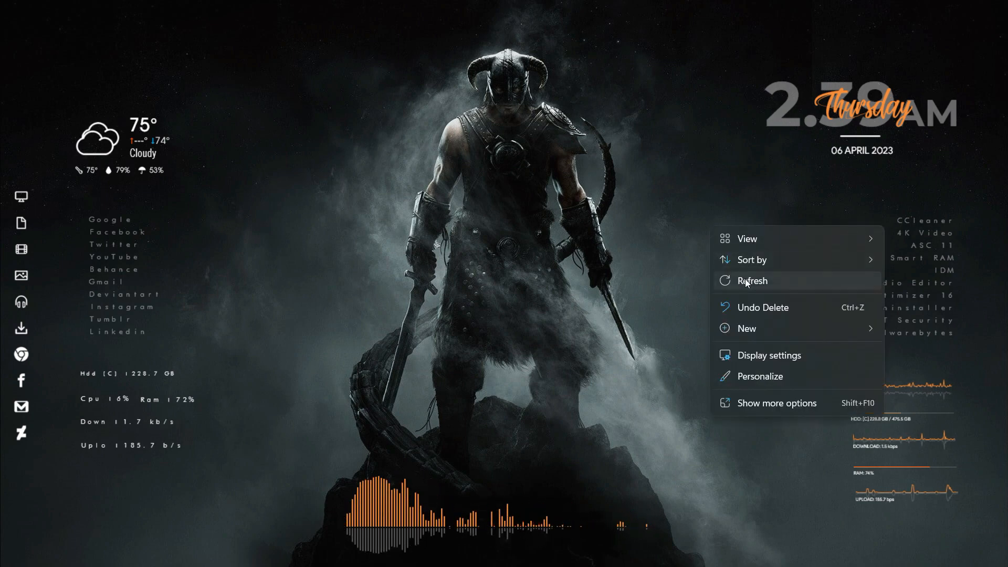
click(745, 279)
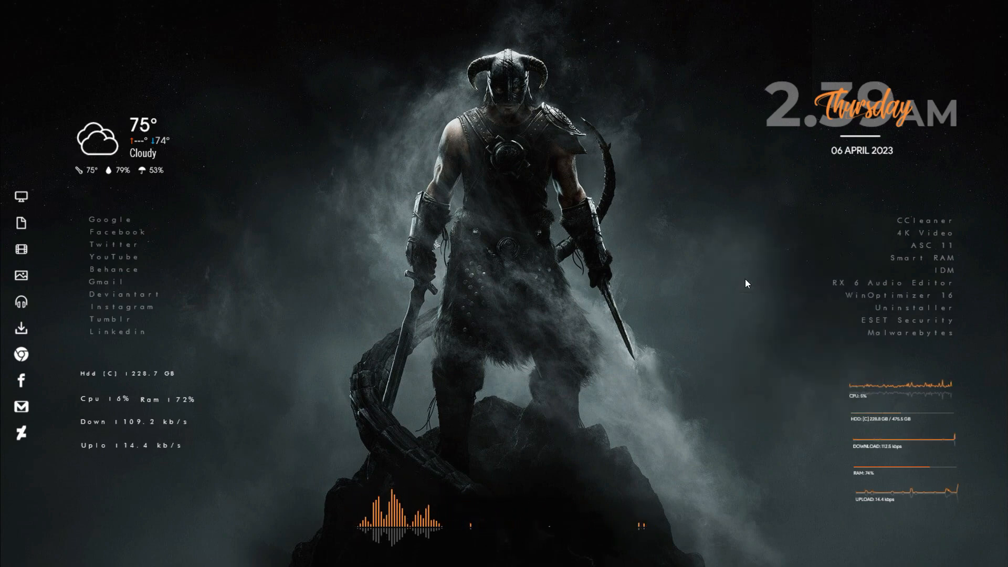